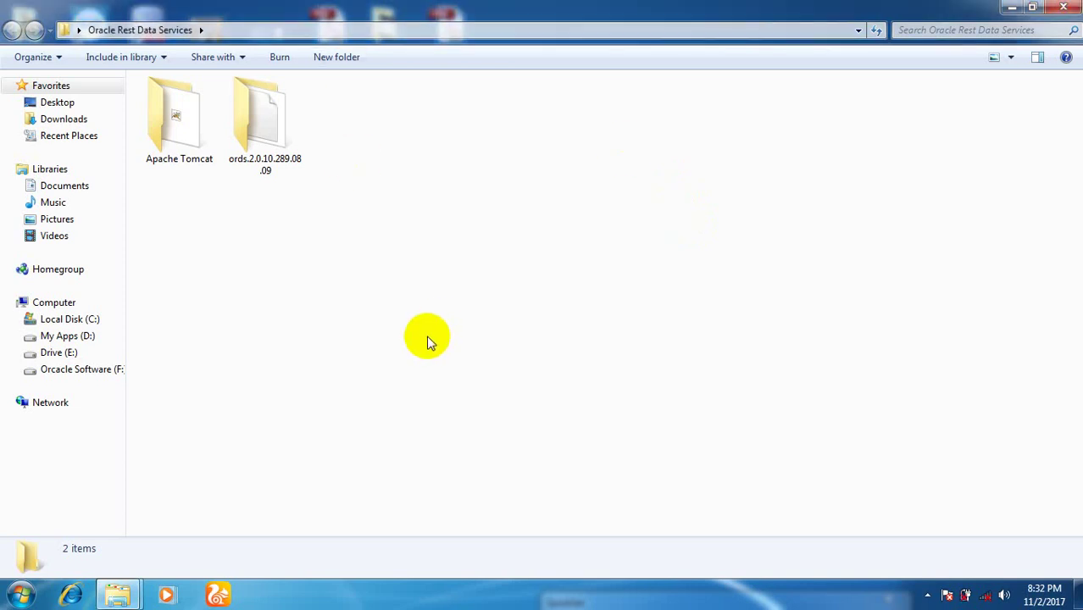
Refresh the folder and run the apache-tomcat-8.5.11 installer as administrator.
{"action": "right_click", "coordinate": [428, 341]}
{"action": "left_click", "coordinate": [471, 155]}
{"action": "double_click", "coordinate": [188, 164]}
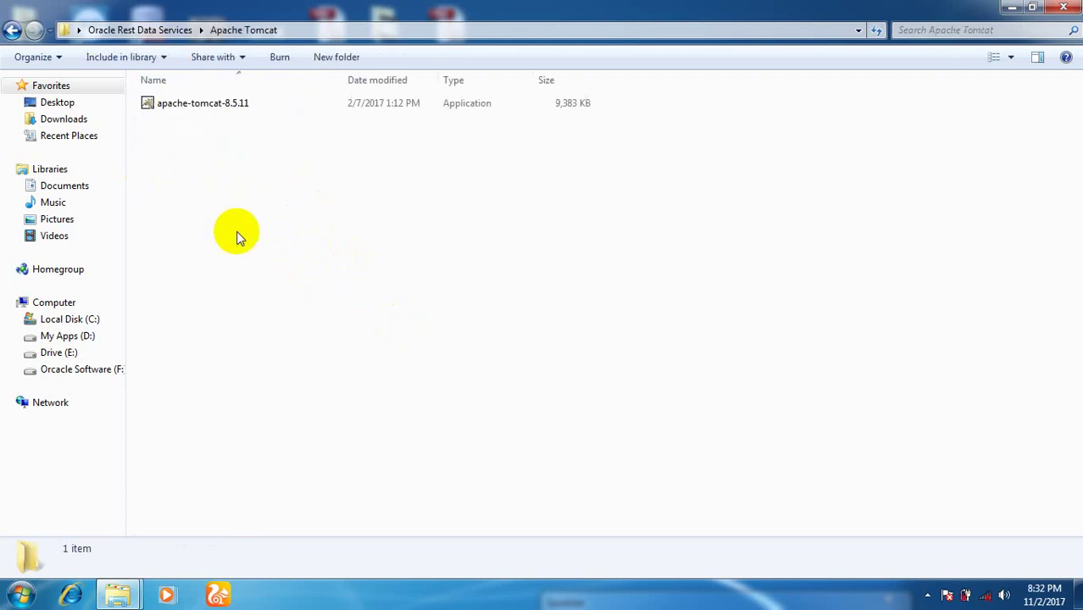
{"action": "right_click", "coordinate": [212, 124]}
{"action": "left_click", "coordinate": [301, 136]}
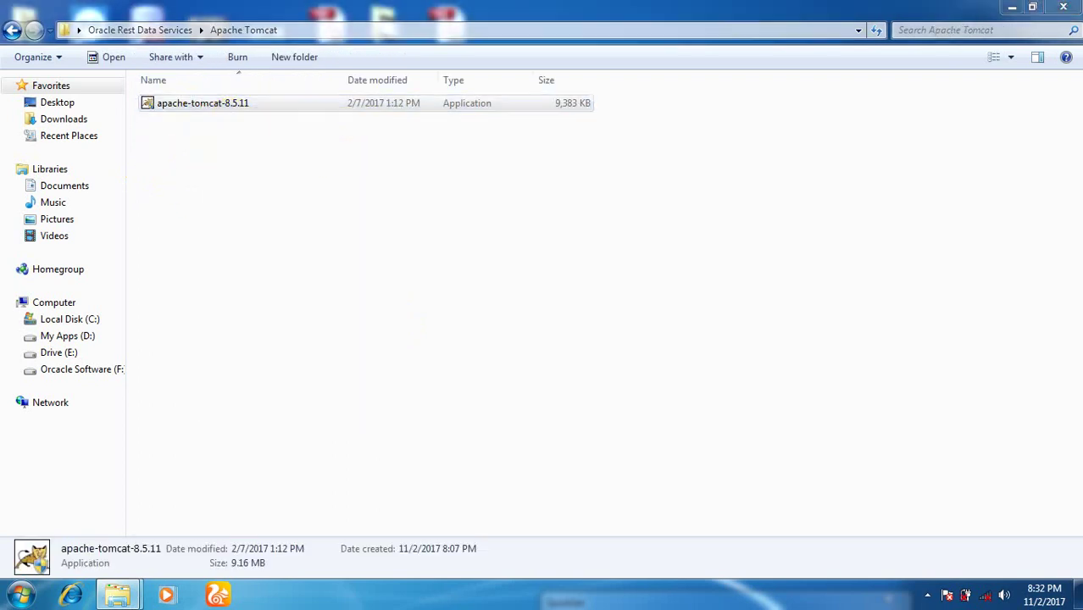
{"action": "left_click", "coordinate": [599, 342]}
Accept the license and set HTTP connector port 8181 with administrator login admin and its password.
{"action": "left_click", "coordinate": [643, 427]}
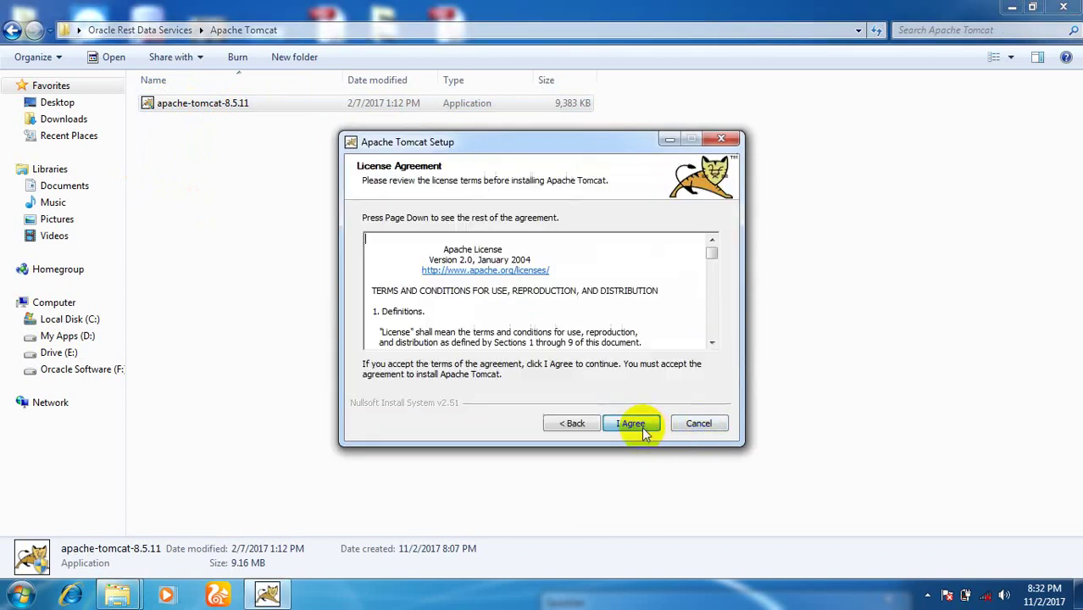
{"action": "left_click", "coordinate": [642, 430]}
{"action": "left_click", "coordinate": [629, 424]}
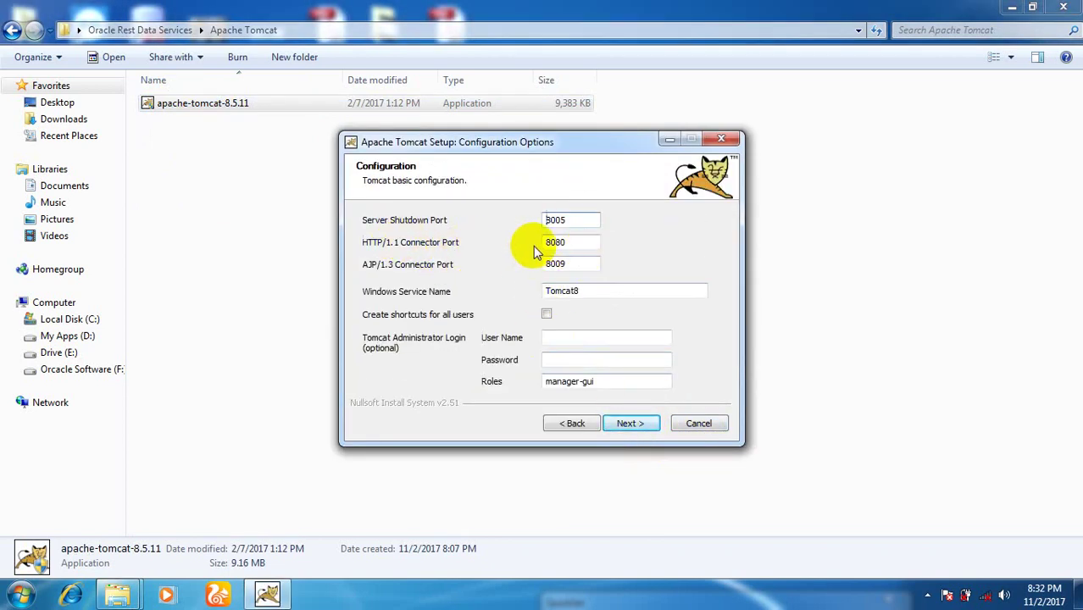
{"action": "key", "text": "Tab"}
{"action": "type", "text": "8"}
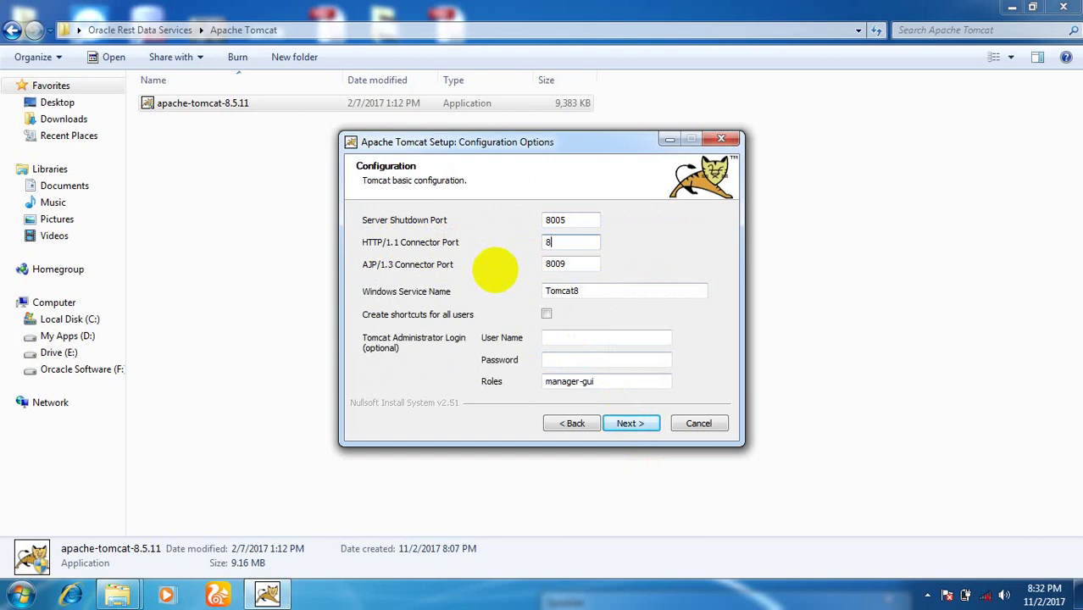
{"action": "type", "text": "181"}
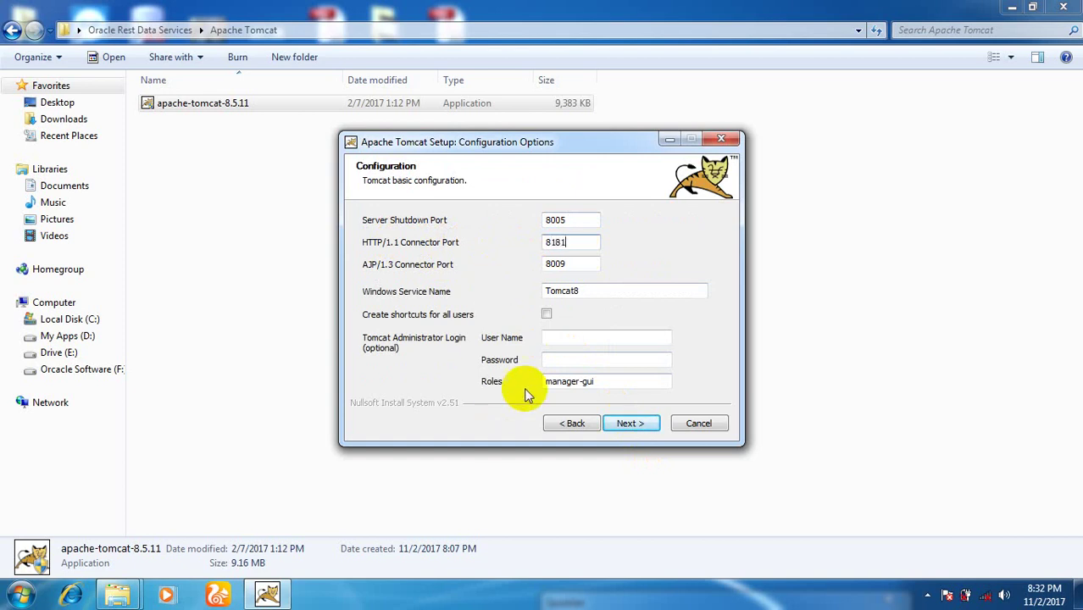
{"action": "left_click", "coordinate": [583, 339]}
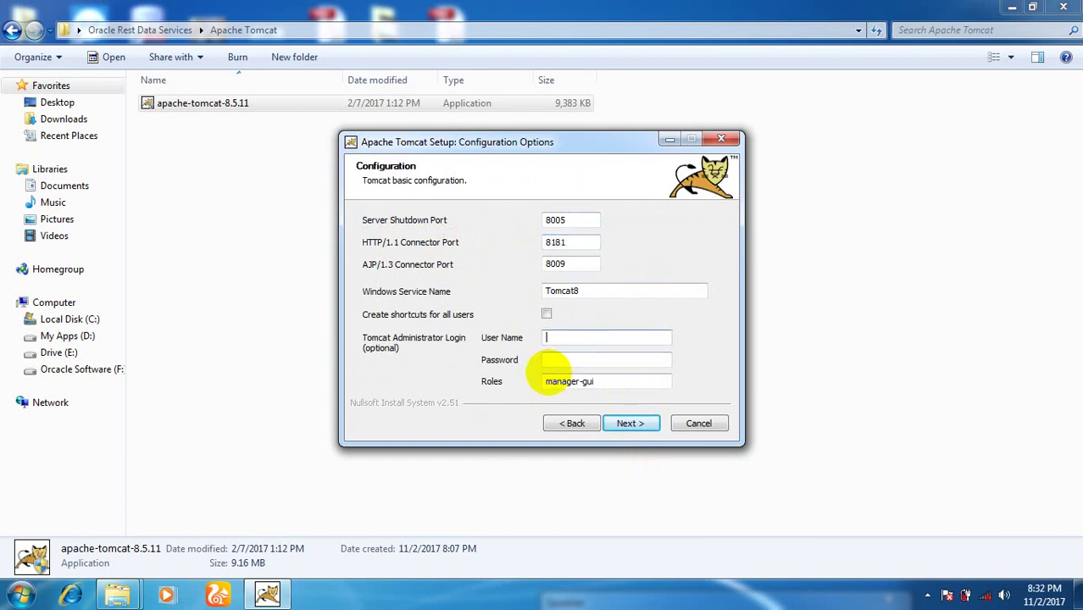
{"action": "type", "text": "admin"}
{"action": "key", "text": "Tab"}
{"action": "type", "text": "adm"}
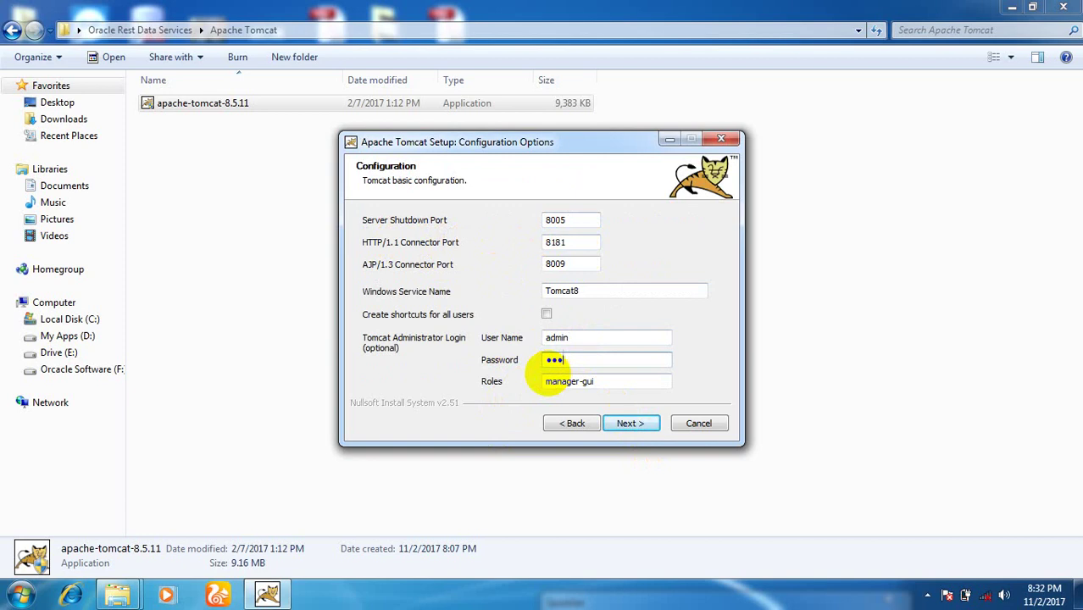
{"action": "type", "text": "in"}
{"action": "left_click", "coordinate": [631, 424]}
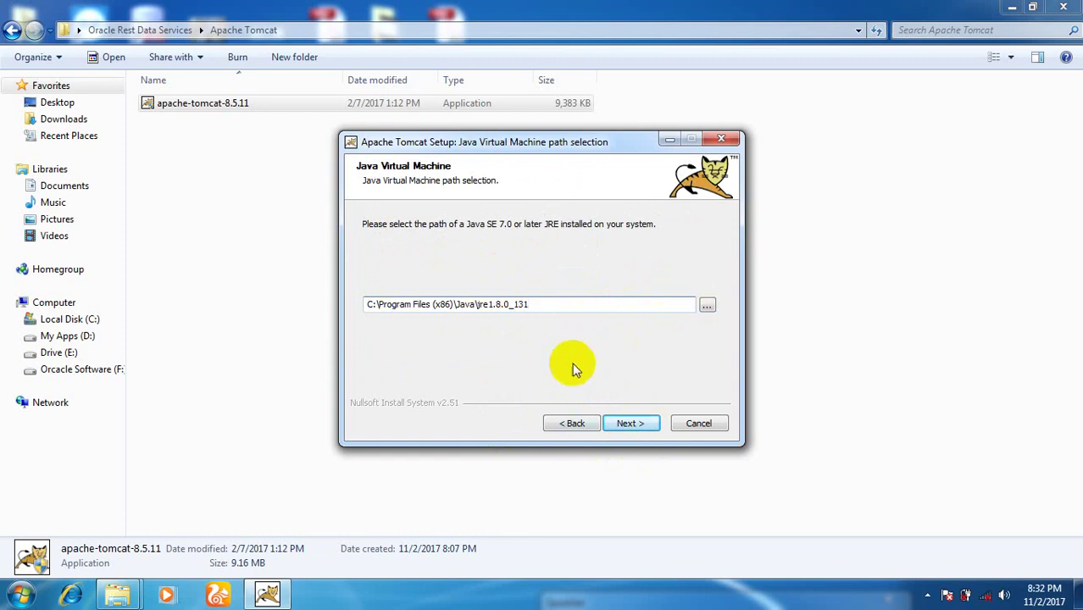
Install Tomcat with the detected Java path and default folder, then close the release notes.
{"action": "left_click", "coordinate": [634, 424]}
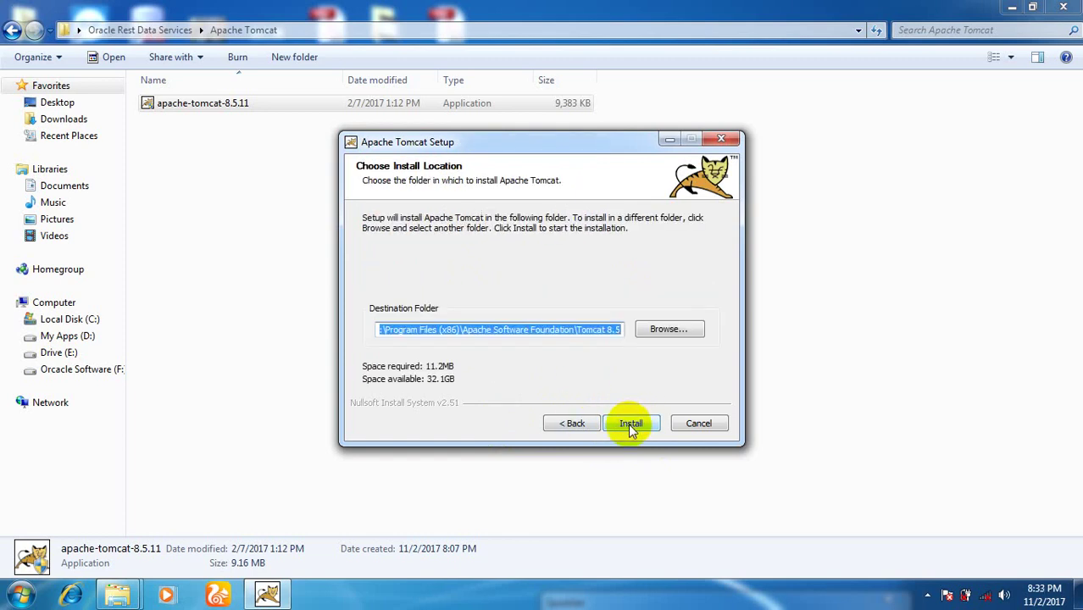
{"action": "left_click", "coordinate": [631, 424]}
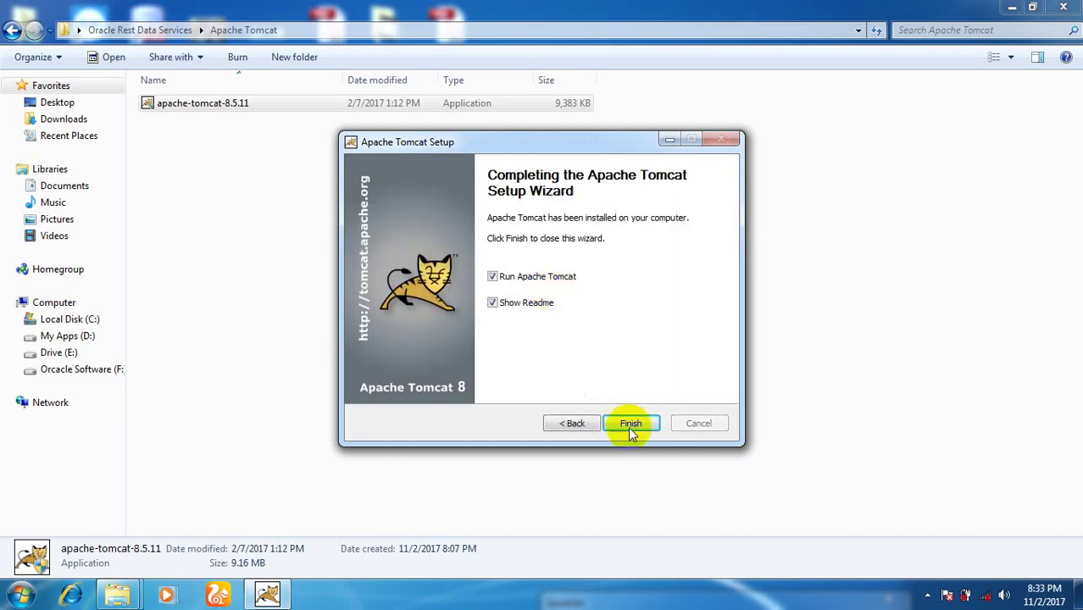
{"action": "left_click", "coordinate": [631, 423]}
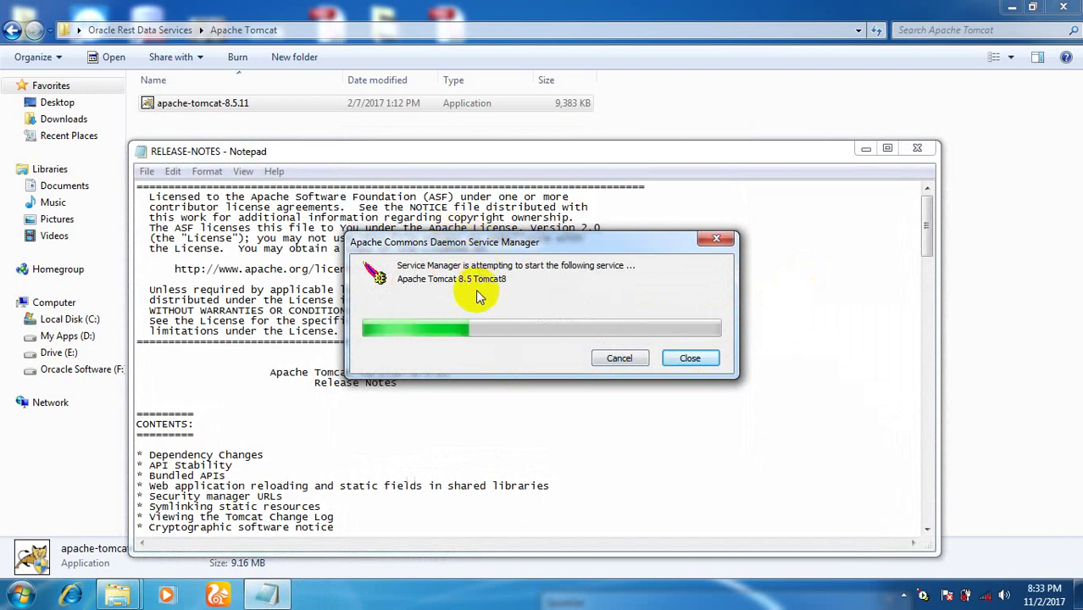
{"action": "left_click", "coordinate": [918, 152]}
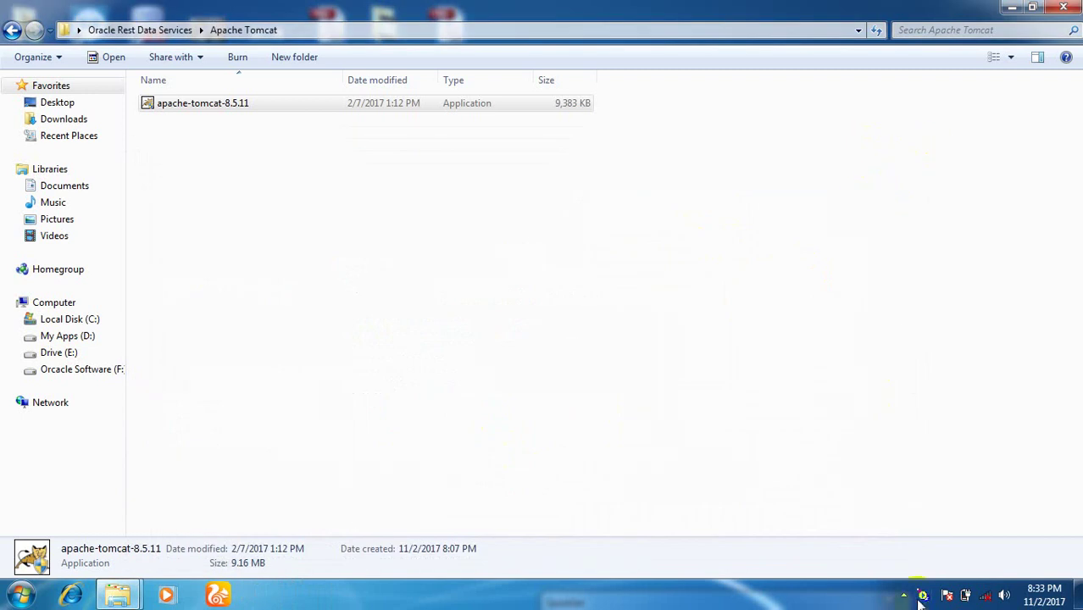
Copy the ords.2.0.10.289.08.09 folder and paste it into Local Disk (C:).
{"action": "left_click", "coordinate": [476, 262]}
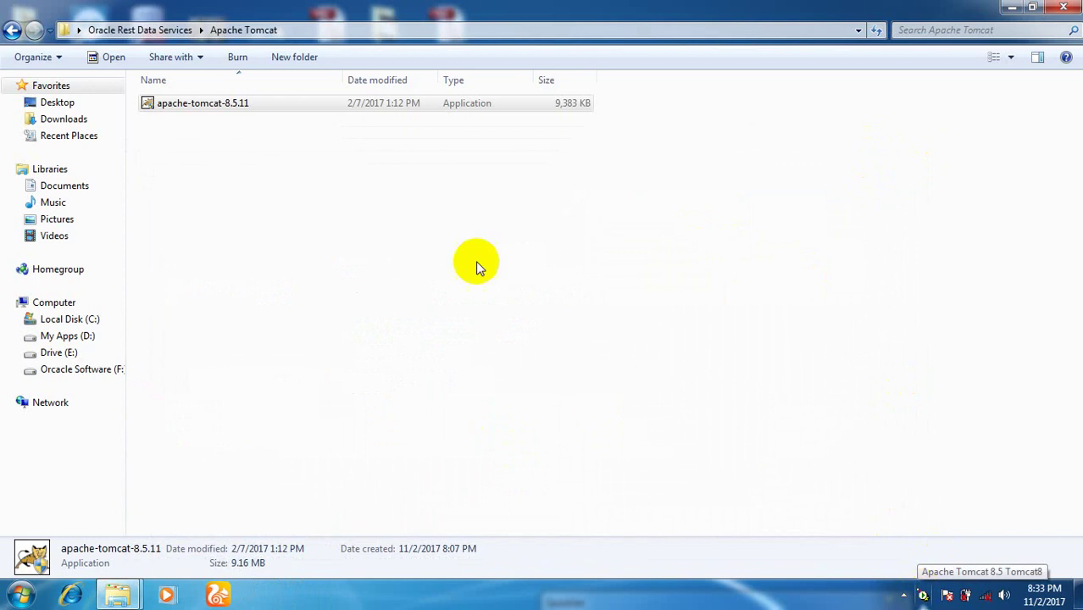
{"action": "left_click", "coordinate": [11, 30]}
{"action": "right_click", "coordinate": [265, 147]}
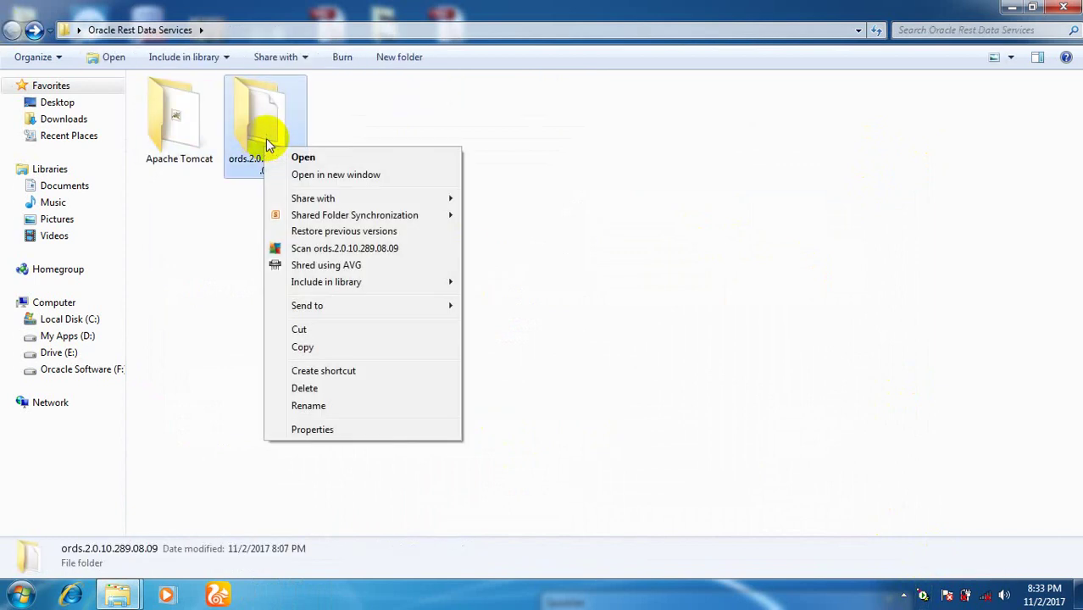
{"action": "left_click", "coordinate": [311, 349]}
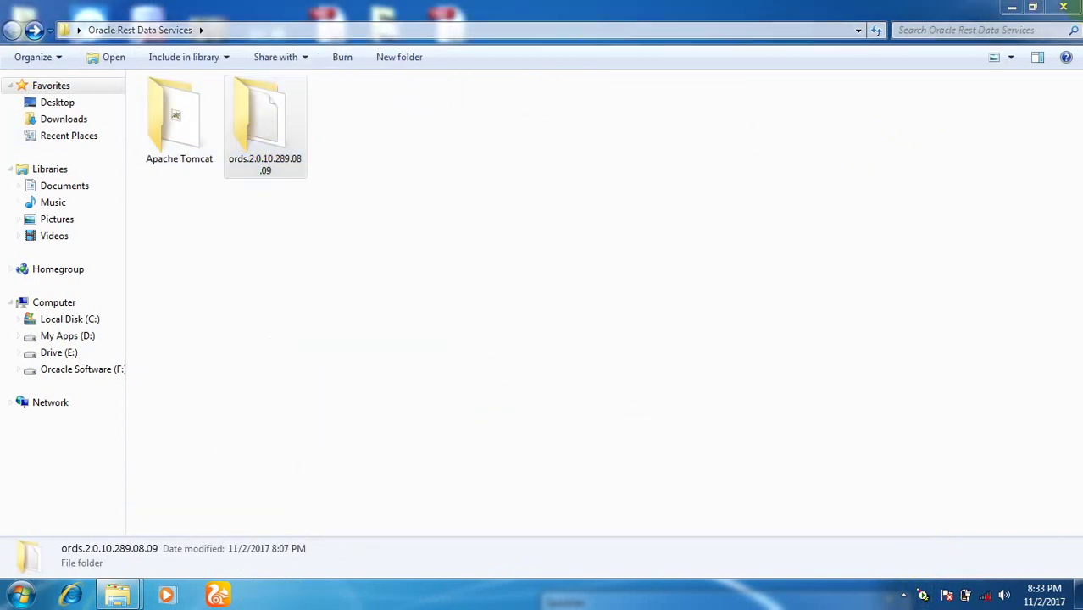
{"action": "key", "text": "super+d"}
{"action": "double_click", "coordinate": [21, 119]}
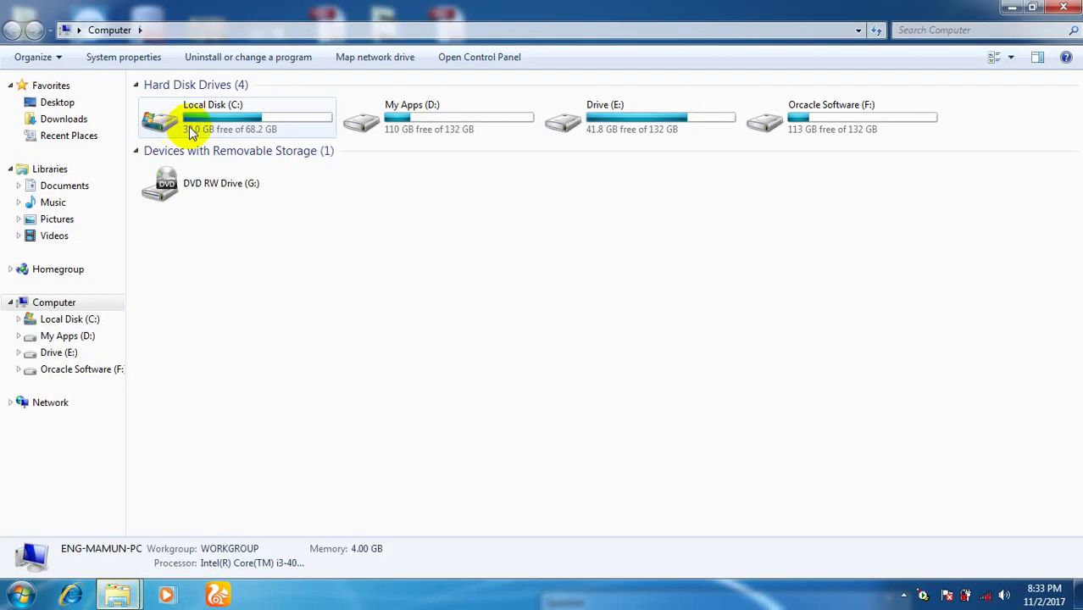
{"action": "double_click", "coordinate": [188, 129]}
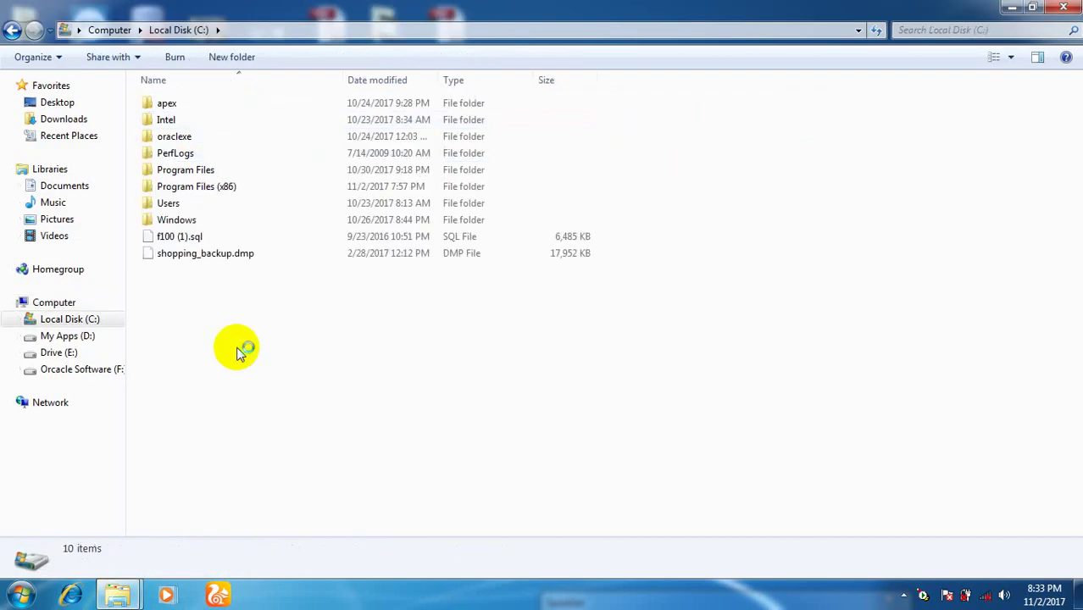
{"action": "key", "text": "ctrl+v"}
Rename the pasted folder to ords and open it.
{"action": "right_click", "coordinate": [227, 269]}
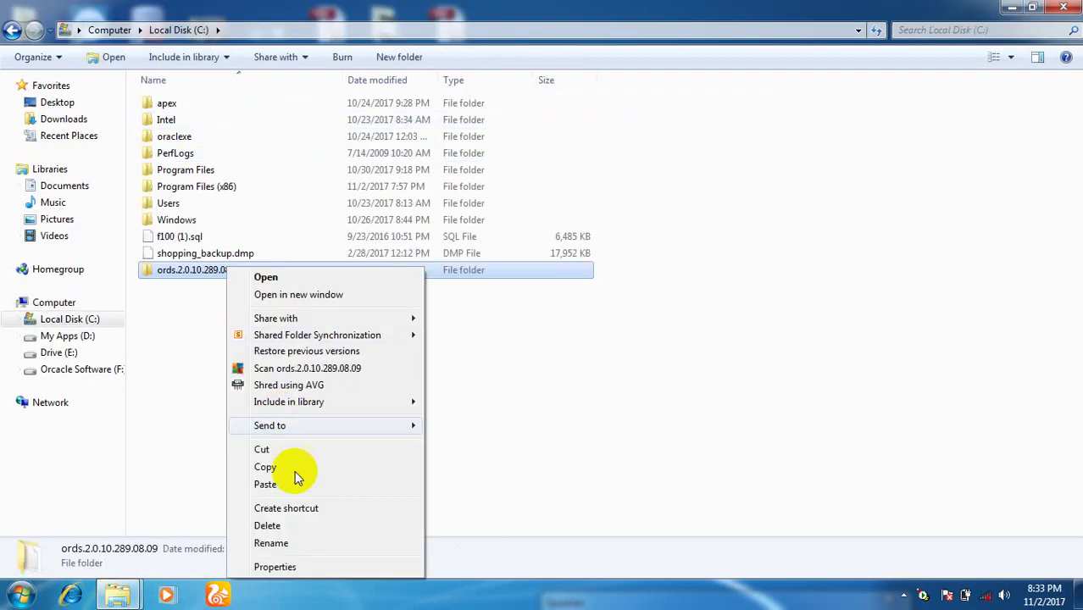
{"action": "left_click", "coordinate": [295, 543]}
{"action": "key", "text": "BackSpace"}
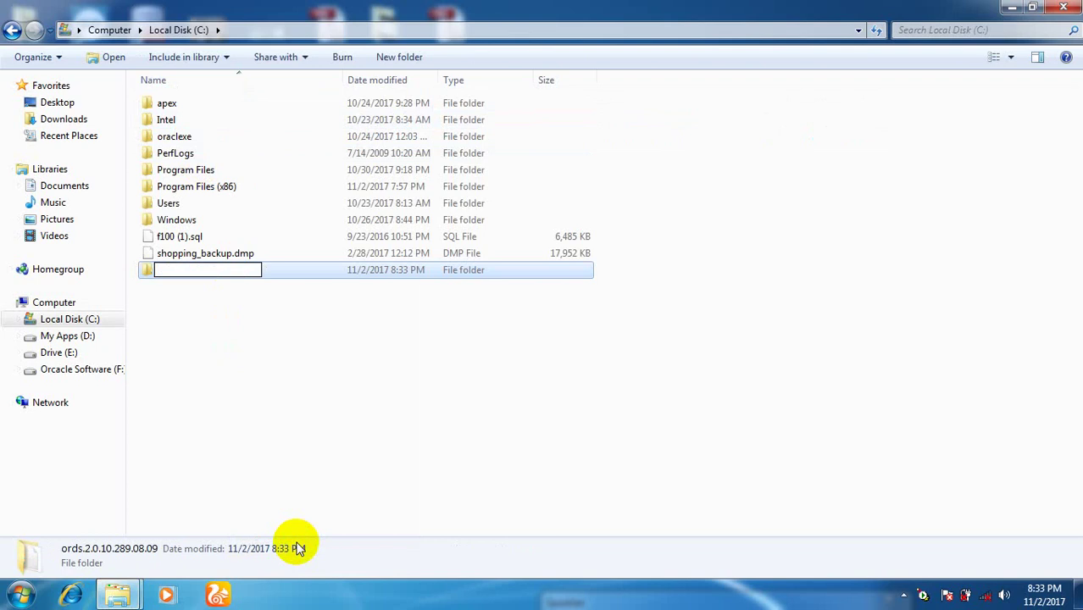
{"action": "type", "text": "ords"}
{"action": "key", "text": "Return"}
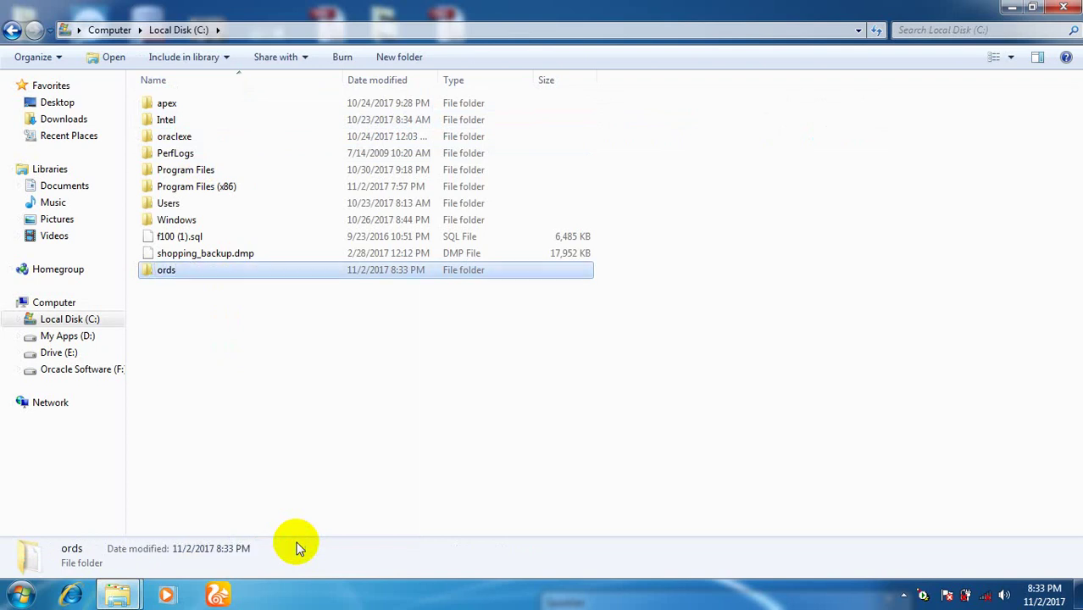
{"action": "key", "text": "Return"}
Create a new folder named conf inside ords, then return to C:.
{"action": "right_click", "coordinate": [235, 176]}
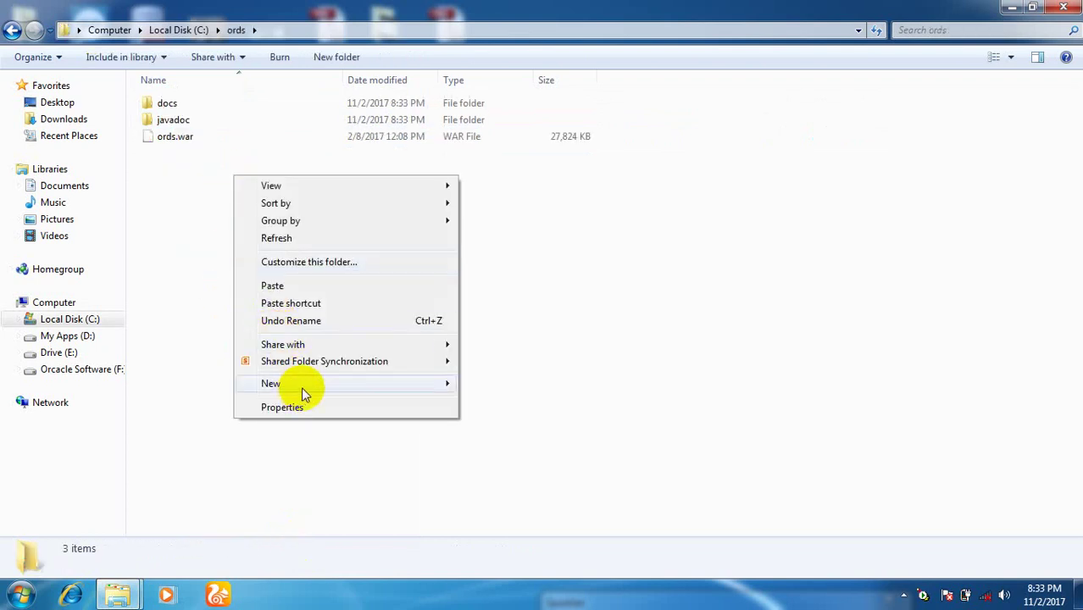
{"action": "mouse_move", "coordinate": [305, 388]}
{"action": "left_click", "coordinate": [493, 151]}
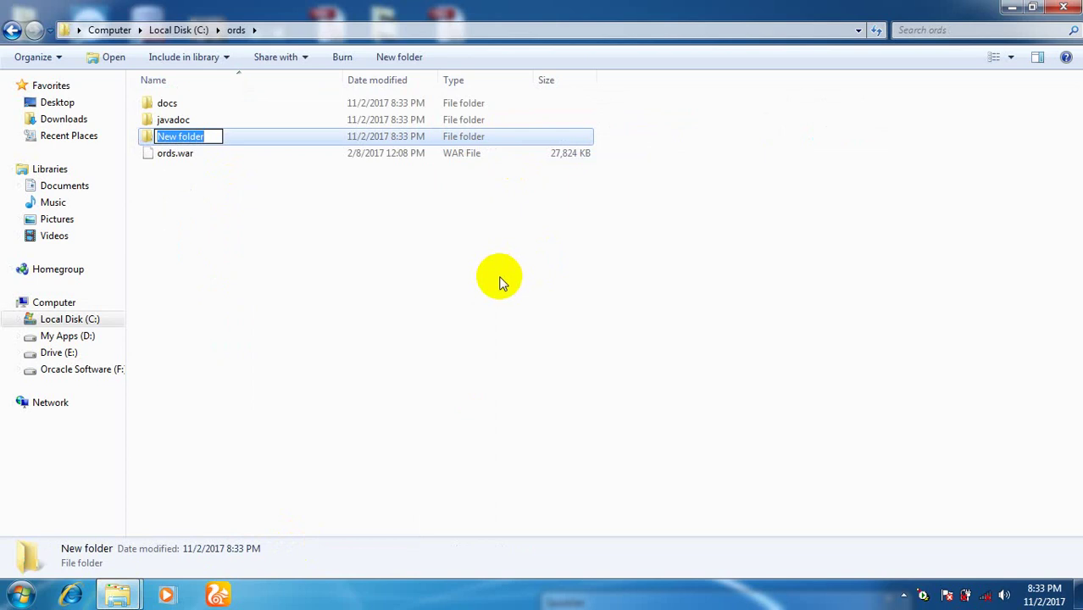
{"action": "type", "text": "conf"}
{"action": "key", "text": "Return"}
{"action": "key", "text": "Return"}
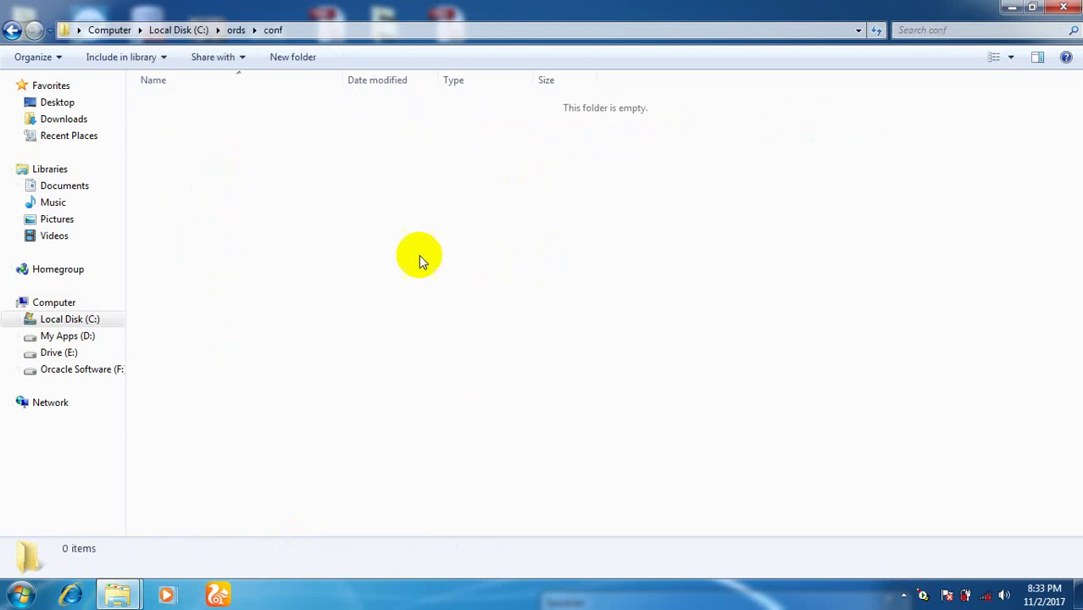
{"action": "left_click", "coordinate": [326, 30]}
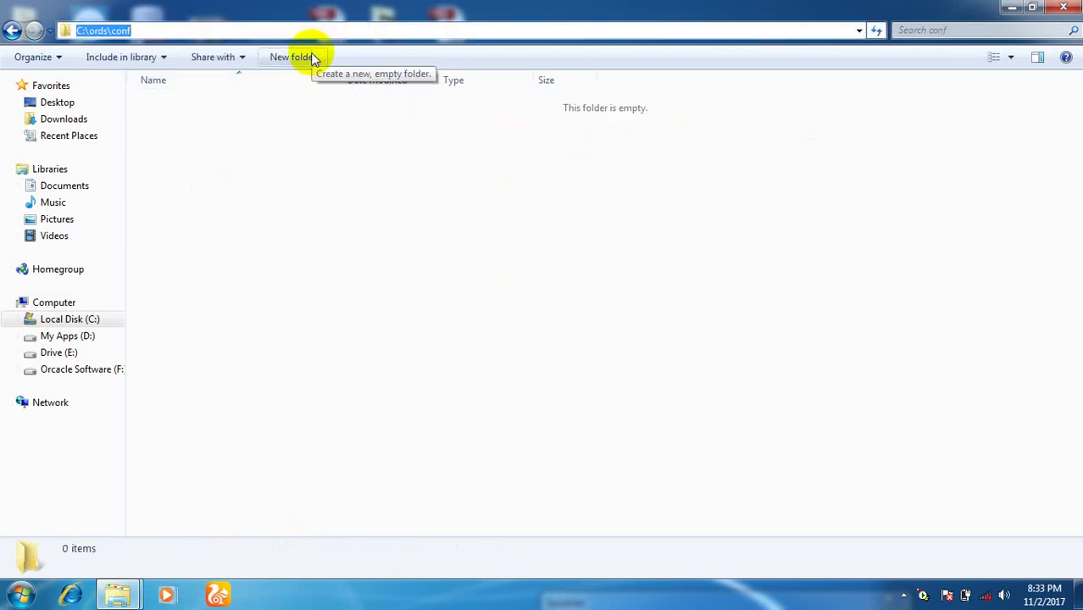
{"action": "left_click", "coordinate": [12, 29]}
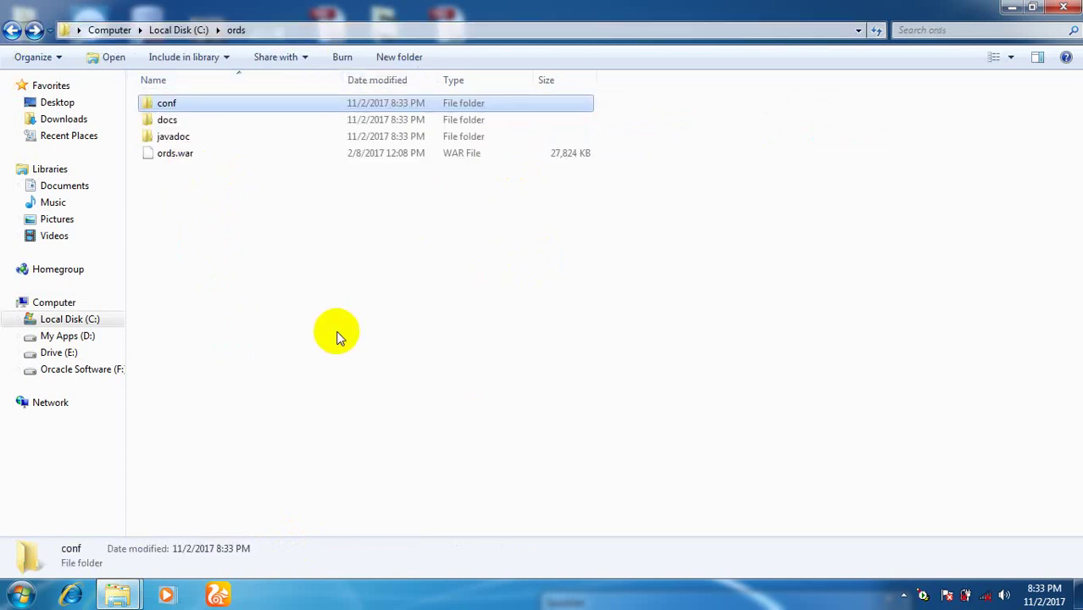
{"action": "left_click", "coordinate": [337, 337]}
{"action": "left_click", "coordinate": [12, 30]}
{"action": "left_click", "coordinate": [316, 405]}
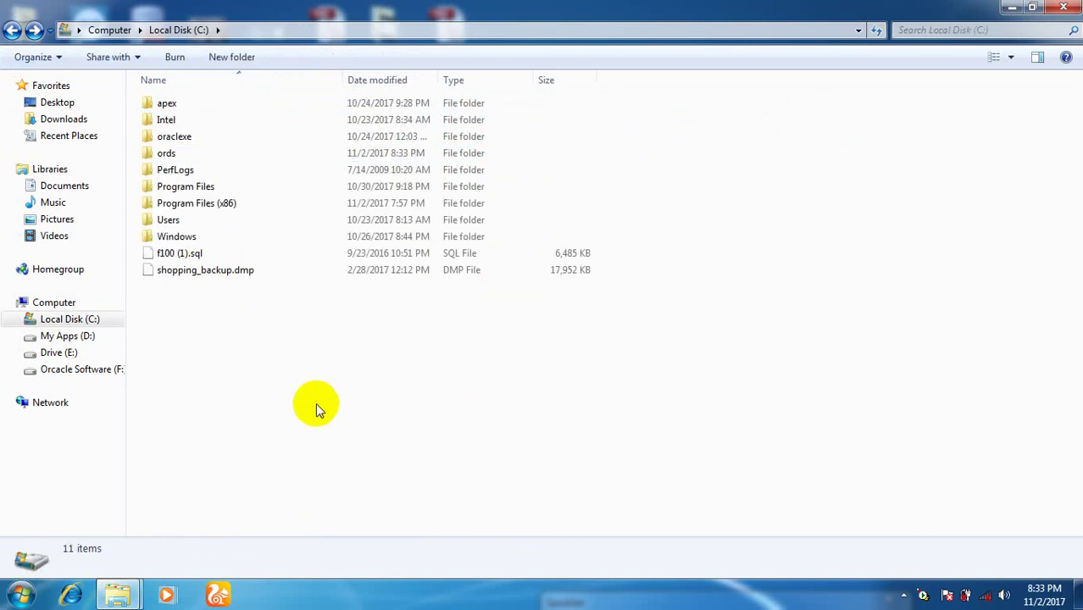
Launch Command Prompt and move up to the C:\ root with repeated cd.. commands.
{"action": "key", "text": "super+r"}
{"action": "key", "text": "Return"}
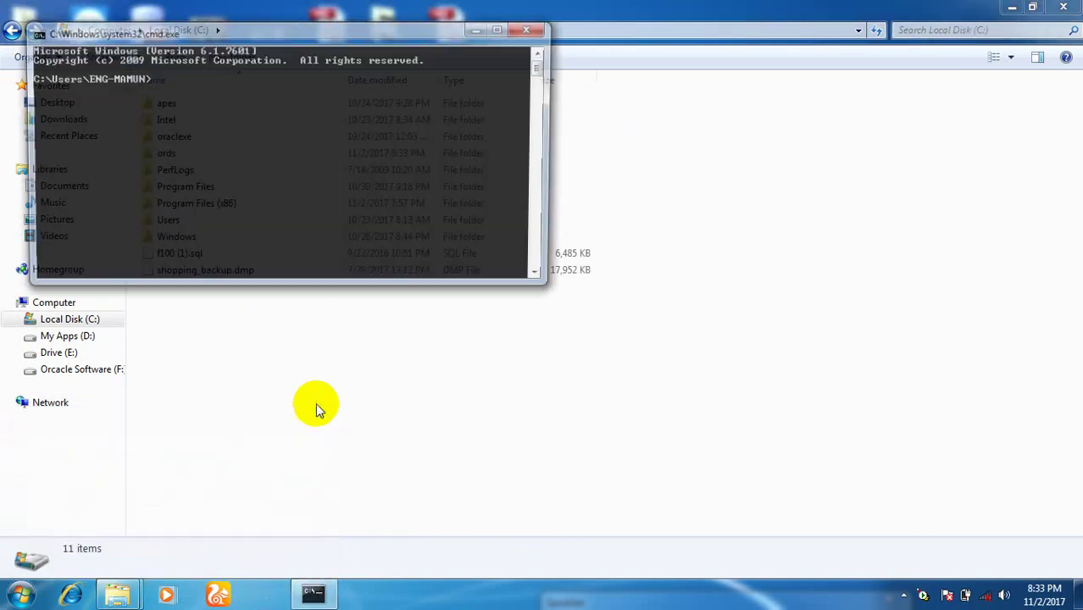
{"action": "type", "text": "cd.."}
{"action": "key", "text": "Return"}
{"action": "type", "text": "cd.."}
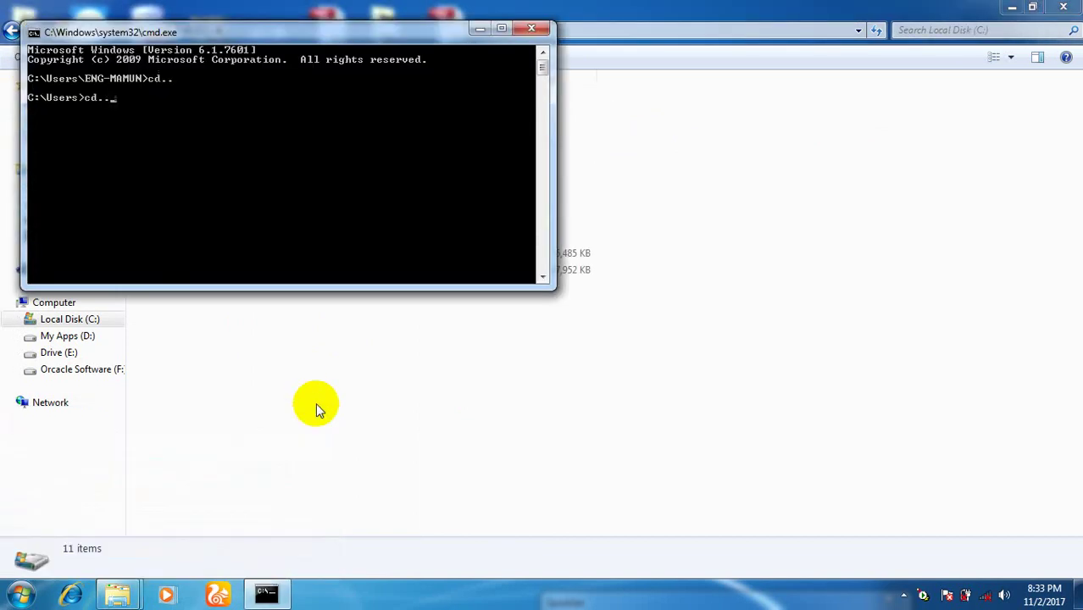
{"action": "key", "text": "Return"}
{"action": "type", "text": "cd.."}
{"action": "key", "text": "Return"}
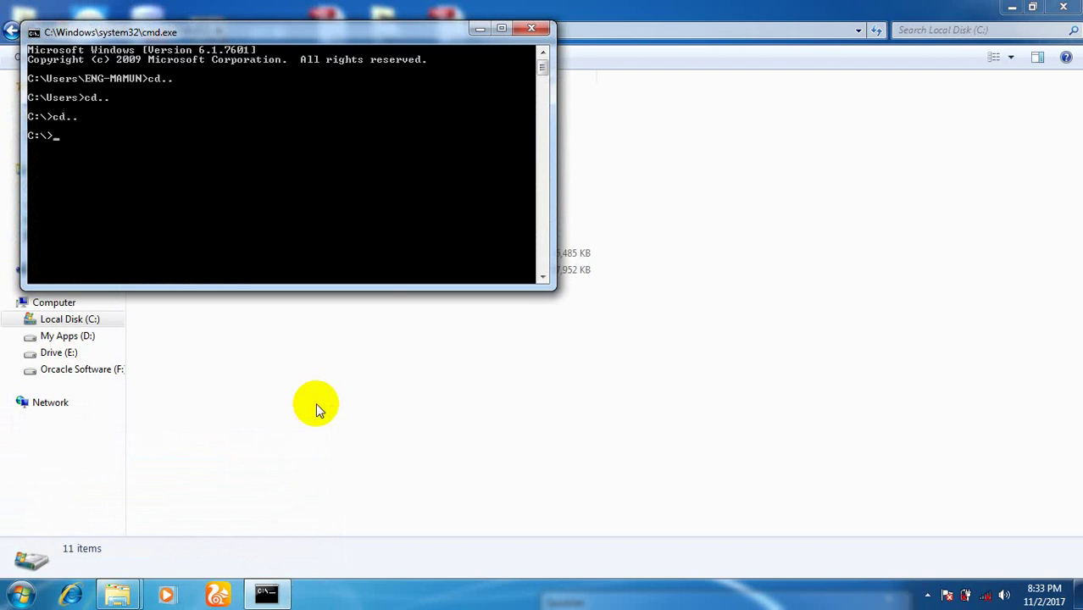
{"action": "type", "text": "cd.."}
{"action": "key", "text": "Return"}
Change the working directory to C:\ords after correcting mistyped commands.
{"action": "type", "text": "cd"}
{"action": "key", "text": "BackSpace"}
{"action": "key", "text": "BackSpace"}
{"action": "key", "text": "BackSpace"}
{"action": "type", "text": "java -j"}
{"action": "key", "text": "BackSpace"}
{"action": "key", "text": "BackSpace"}
{"action": "type", "text": "-jar oraclexe"}
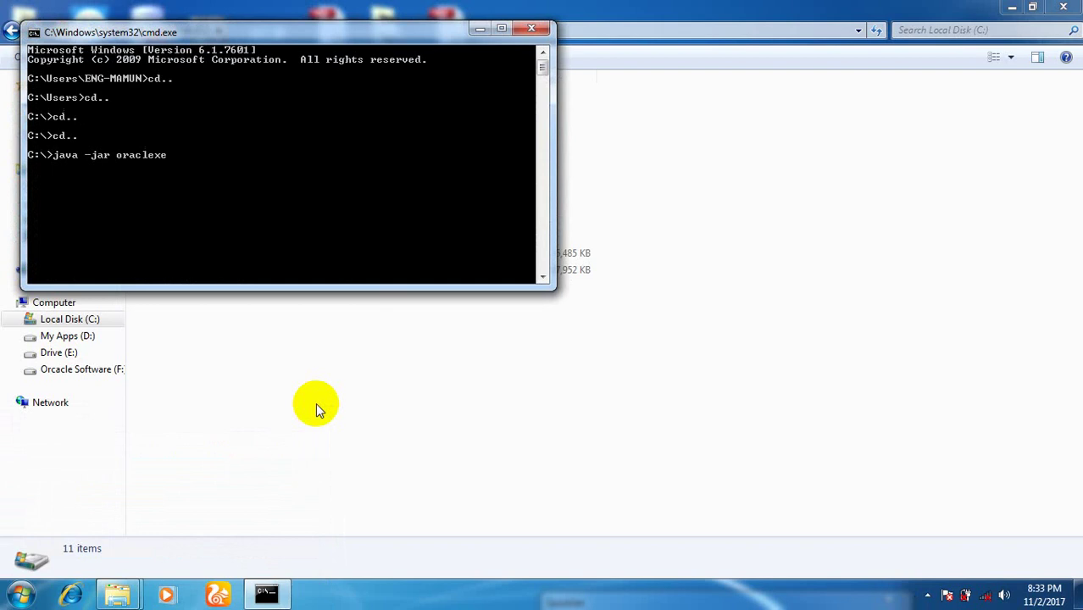
{"action": "key", "text": "BackSpace"}
{"action": "key", "text": "BackSpace"}
{"action": "key", "text": "BackSpace"}
{"action": "key", "text": "BackSpace"}
{"action": "type", "text": "lexe"}
{"action": "key", "text": "BackSpace"}
{"action": "key", "text": "BackSpace"}
{"action": "key", "text": "BackSpace"}
{"action": "key", "text": "BackSpace"}
{"action": "key", "text": "BackSpace"}
{"action": "key", "text": "BackSpace"}
{"action": "key", "text": "BackSpace"}
{"action": "key", "text": "BackSpace"}
{"action": "key", "text": "BackSpace"}
{"action": "key", "text": "BackSpace"}
{"action": "key", "text": "BackSpace"}
{"action": "key", "text": "BackSpace"}
{"action": "key", "text": "BackSpace"}
{"action": "key", "text": "BackSpace"}
{"action": "key", "text": "BackSpace"}
{"action": "key", "text": "BackSpace"}
{"action": "key", "text": "BackSpace"}
{"action": "key", "text": "BackSpace"}
{"action": "key", "text": "Up"}
{"action": "key", "text": "BackSpace"}
{"action": "key", "text": "BackSpace"}
{"action": "type", "text": "oraclexe"}
{"action": "key", "text": "BackSpace"}
{"action": "key", "text": "BackSpace"}
{"action": "key", "text": "BackSpace"}
{"action": "key", "text": "BackSpace"}
{"action": "key", "text": "BackSpace"}
{"action": "key", "text": "BackSpace"}
{"action": "type", "text": "ds"}
{"action": "key", "text": "Return"}
Run java -jar ords.war configdir with the pasted path C:\ords\conf.
{"action": "type", "text": "ja"}
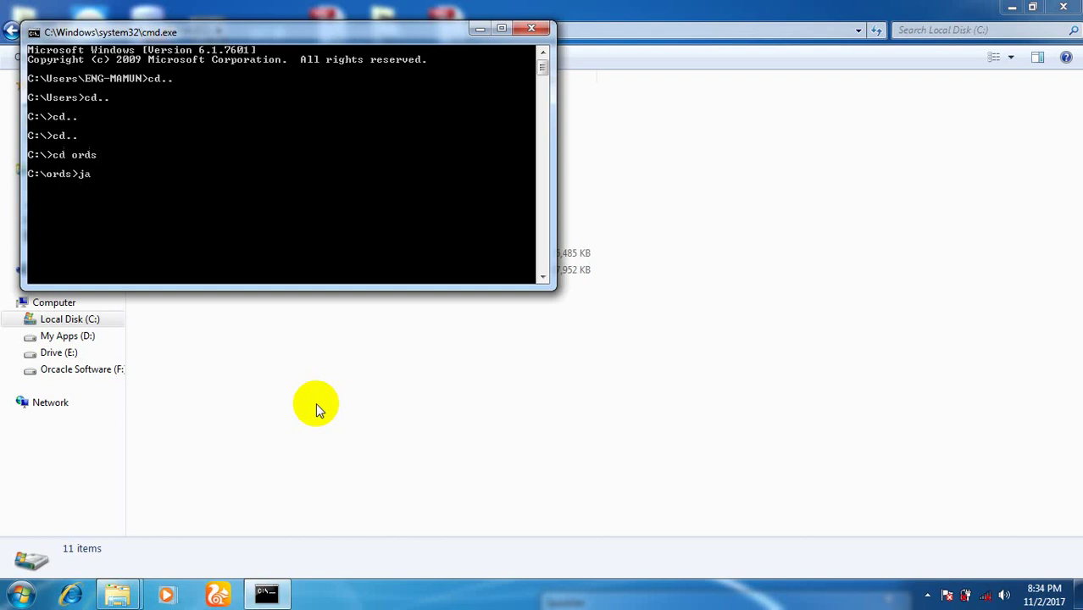
{"action": "type", "text": "va -jar ords.war config"}
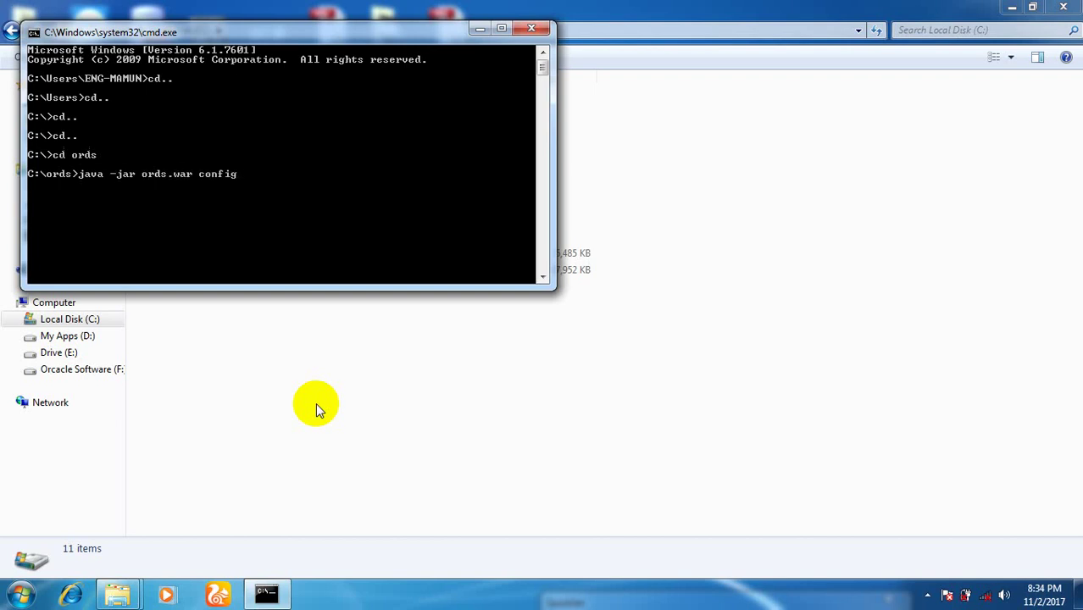
{"action": "type", "text": "dir"}
{"action": "key", "text": "alt+space"}
{"action": "left_click", "coordinate": [266, 205]}
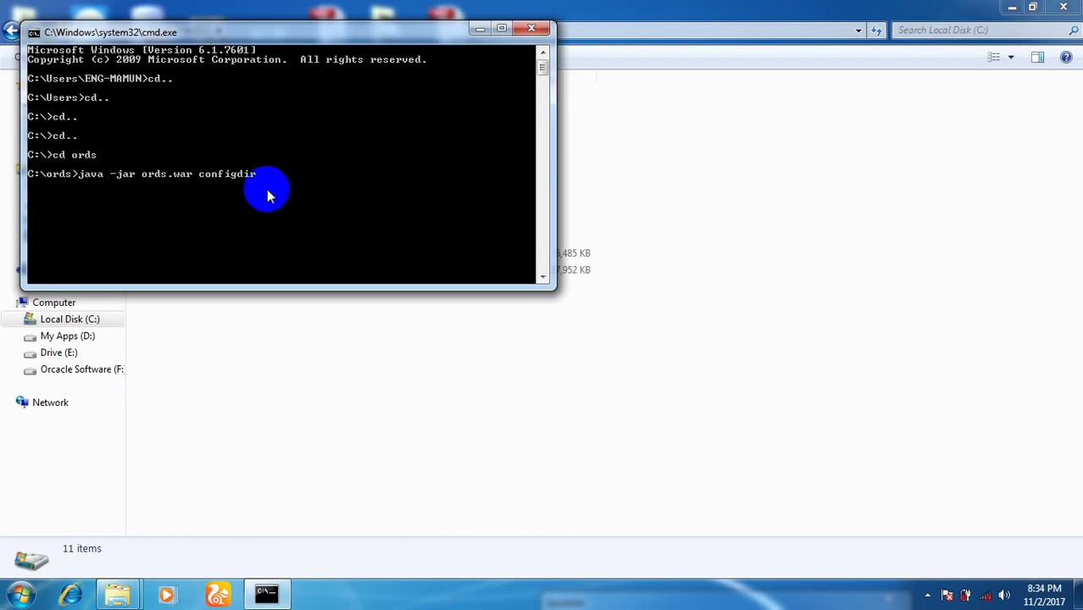
{"action": "key", "text": "alt+space"}
{"action": "key", "text": "Up"}
{"action": "key", "text": "Up"}
{"action": "key", "text": "Up"}
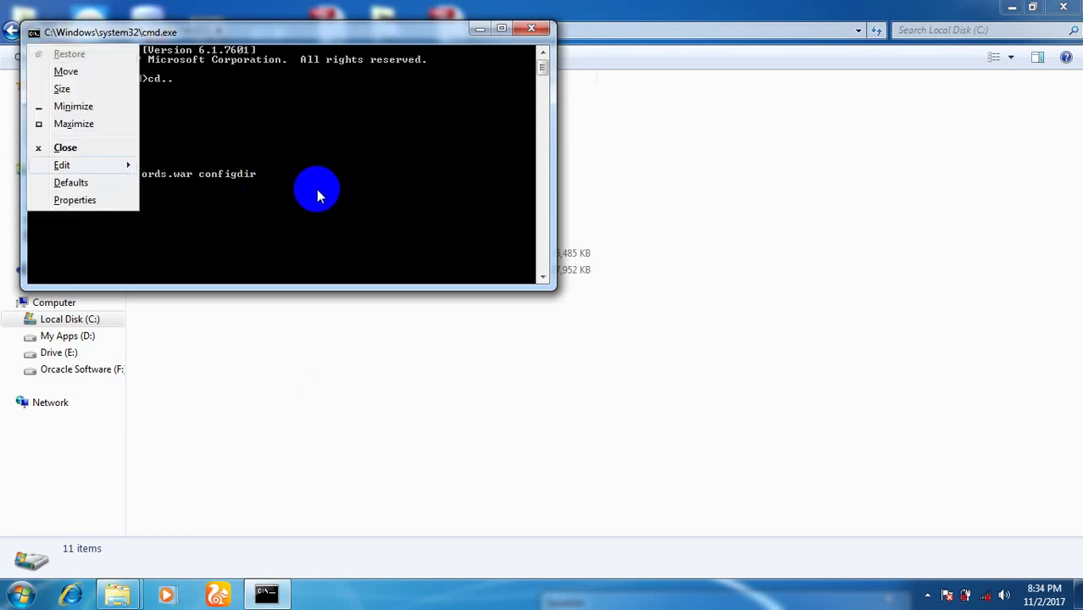
{"action": "key", "text": "Right"}
{"action": "key", "text": "Down"}
{"action": "key", "text": "Down"}
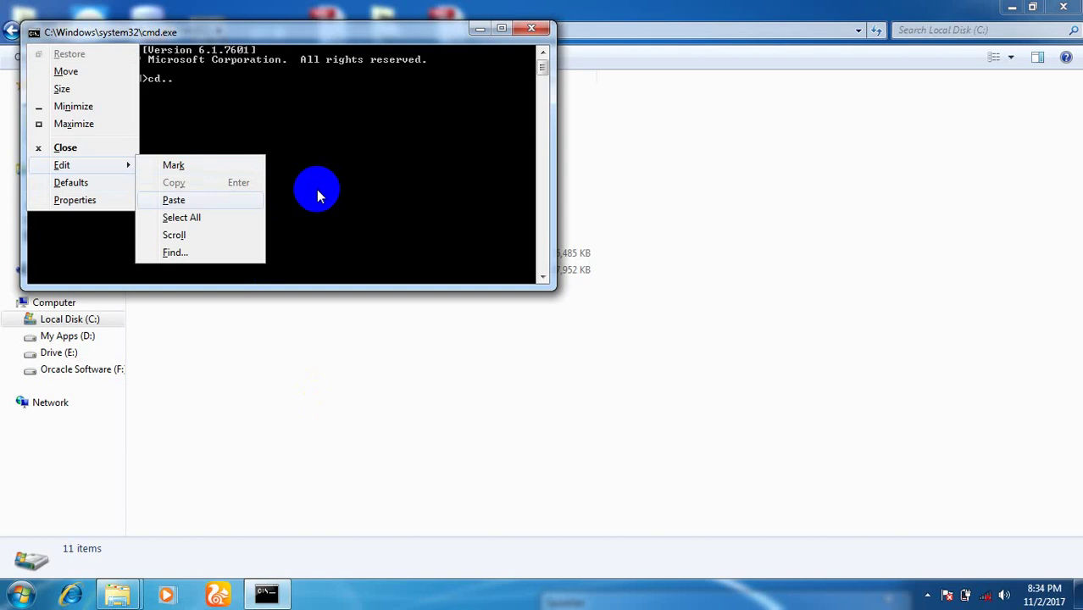
{"action": "key", "text": "Return"}
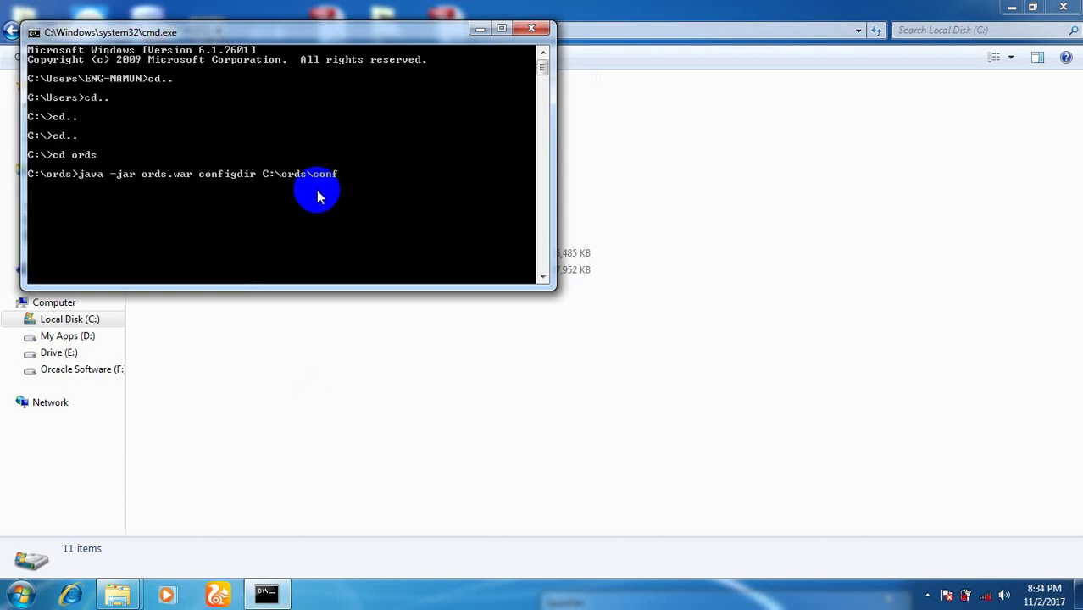
{"action": "key", "text": "Return"}
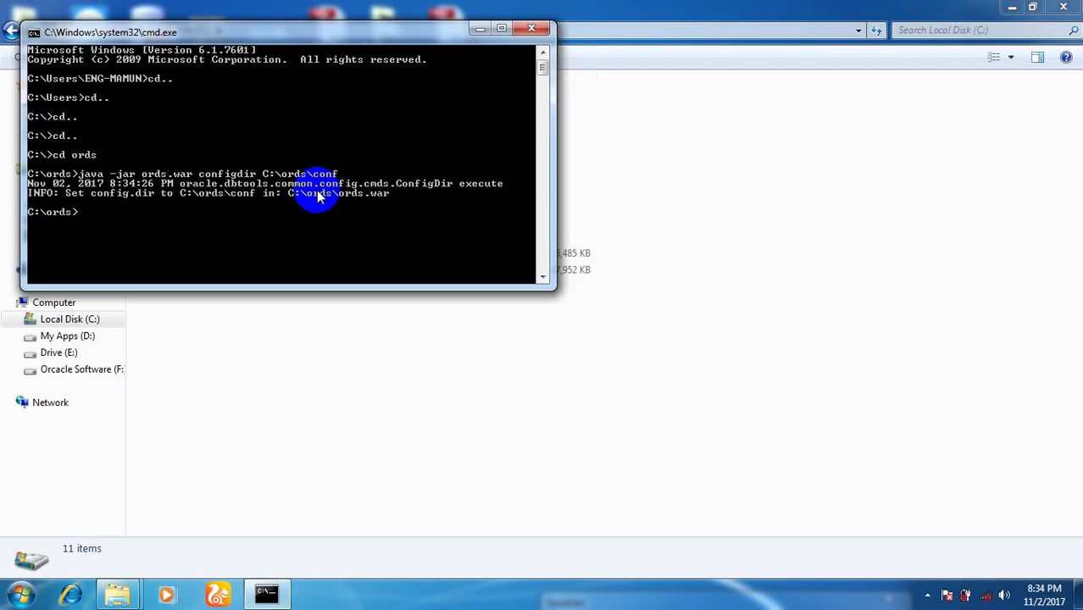
{"action": "key", "text": "Up"}
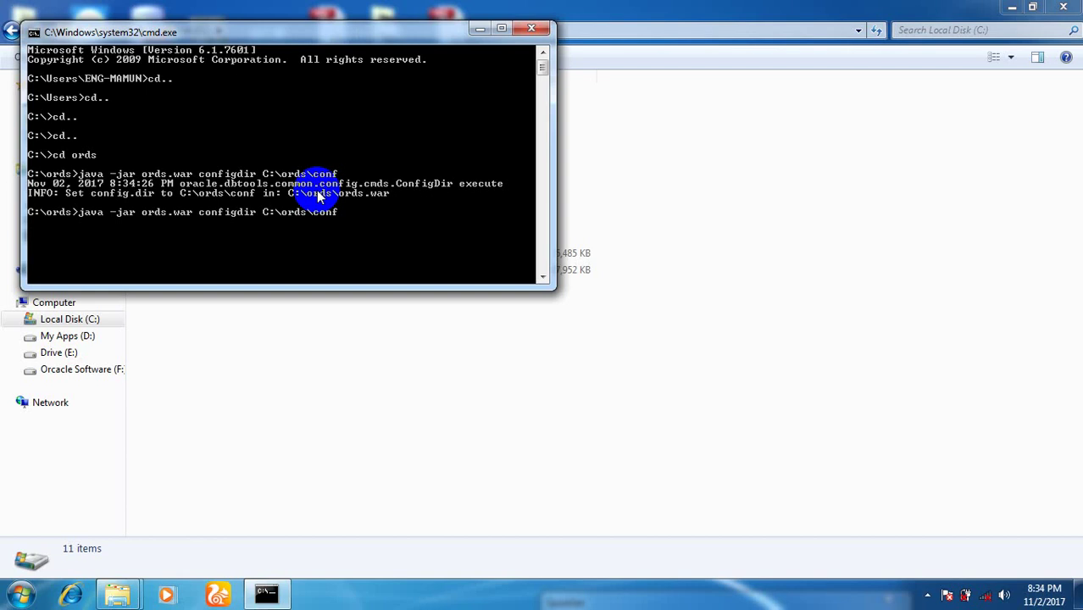
Start ORDS setup with server localhost, port 1521, and SID xe.
{"action": "key", "text": "BackSpace"}
{"action": "key", "text": "BackSpace"}
{"action": "key", "text": "BackSpace"}
{"action": "key", "text": "BackSpace"}
{"action": "key", "text": "BackSpace"}
{"action": "key", "text": "BackSpace"}
{"action": "key", "text": "BackSpace"}
{"action": "key", "text": "BackSpace"}
{"action": "key", "text": "BackSpace"}
{"action": "key", "text": "BackSpace"}
{"action": "key", "text": "BackSpace"}
{"action": "key", "text": "BackSpace"}
{"action": "key", "text": "BackSpace"}
{"action": "key", "text": "BackSpace"}
{"action": "key", "text": "BackSpace"}
{"action": "key", "text": "BackSpace"}
{"action": "key", "text": "BackSpace"}
{"action": "key", "text": "BackSpace"}
{"action": "key", "text": "BackSpace"}
{"action": "key", "text": "BackSpace"}
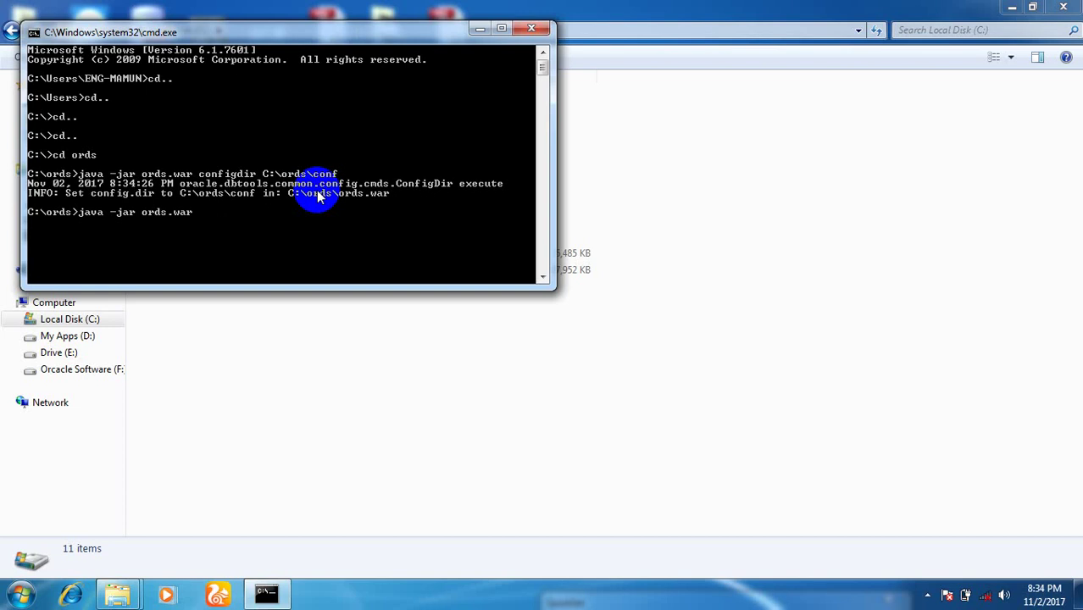
{"action": "key", "text": "Return"}
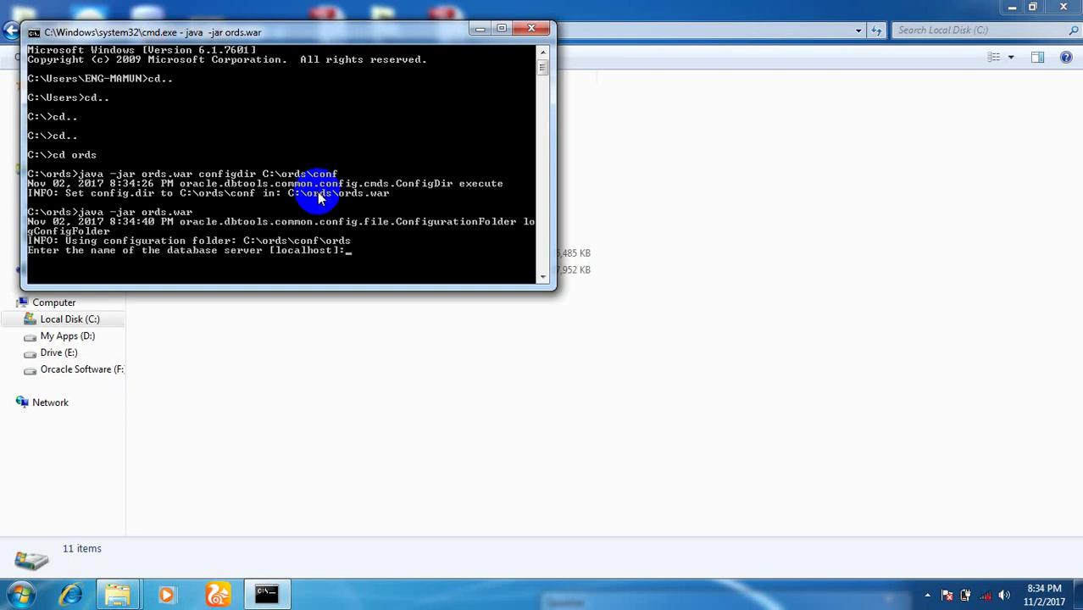
{"action": "key", "text": "Return"}
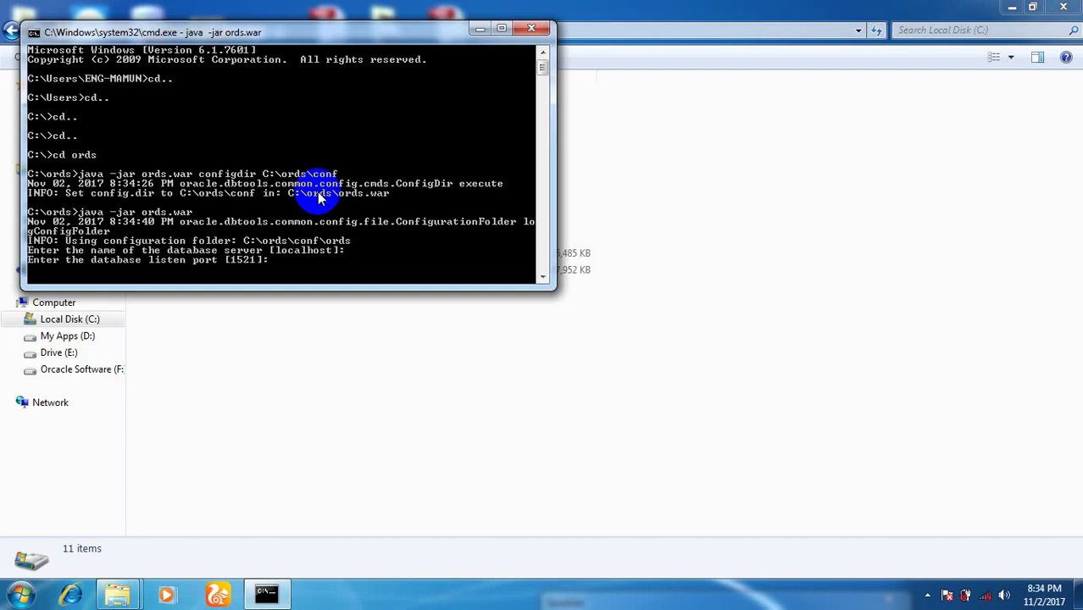
{"action": "key", "text": "Return"}
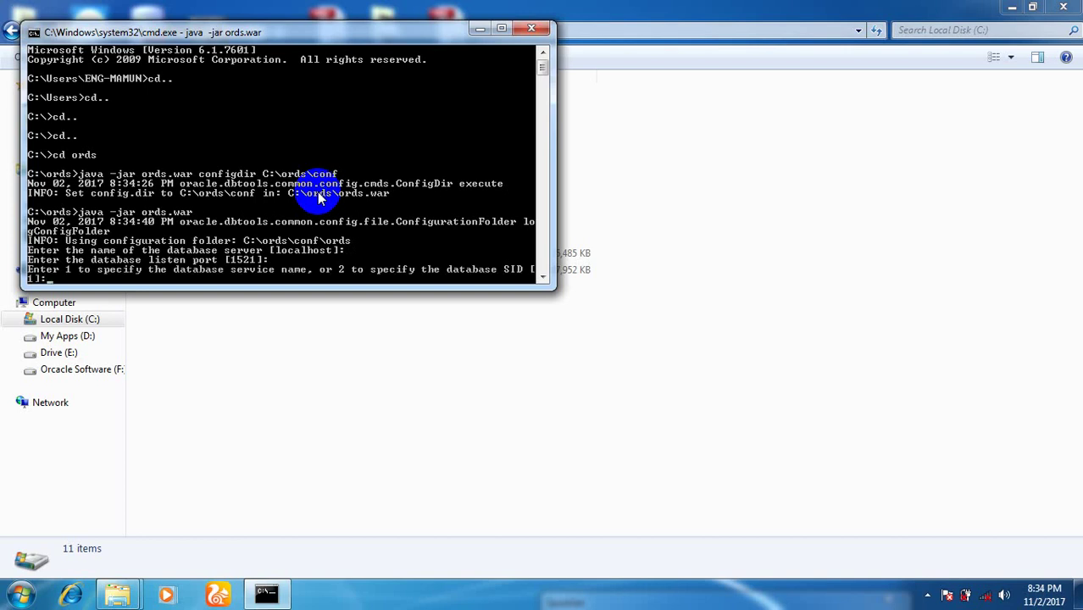
{"action": "type", "text": "2"}
{"action": "key", "text": "Return"}
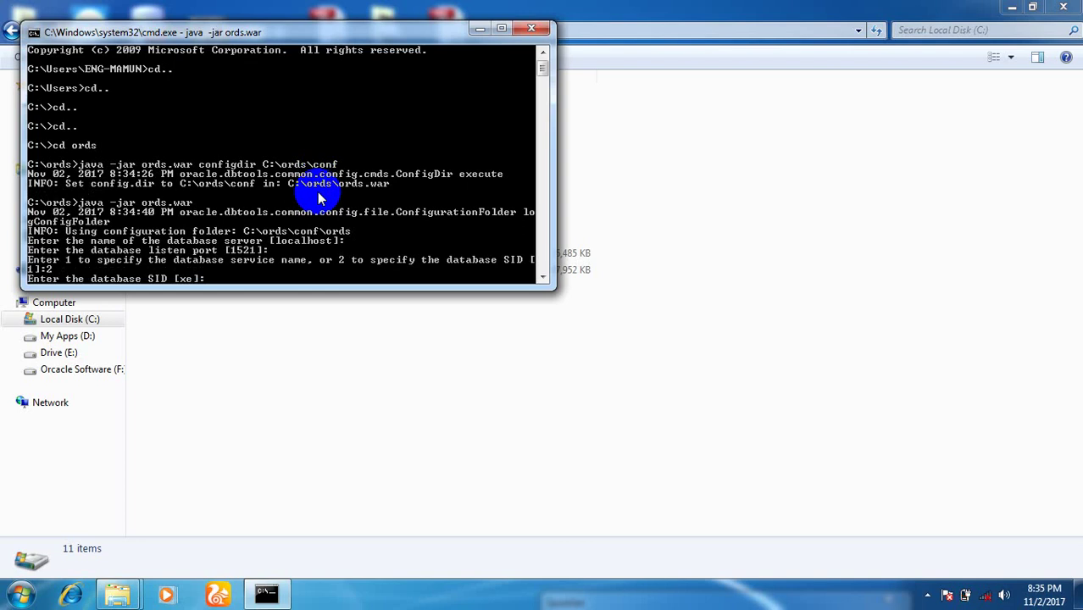
{"action": "key", "text": "Return"}
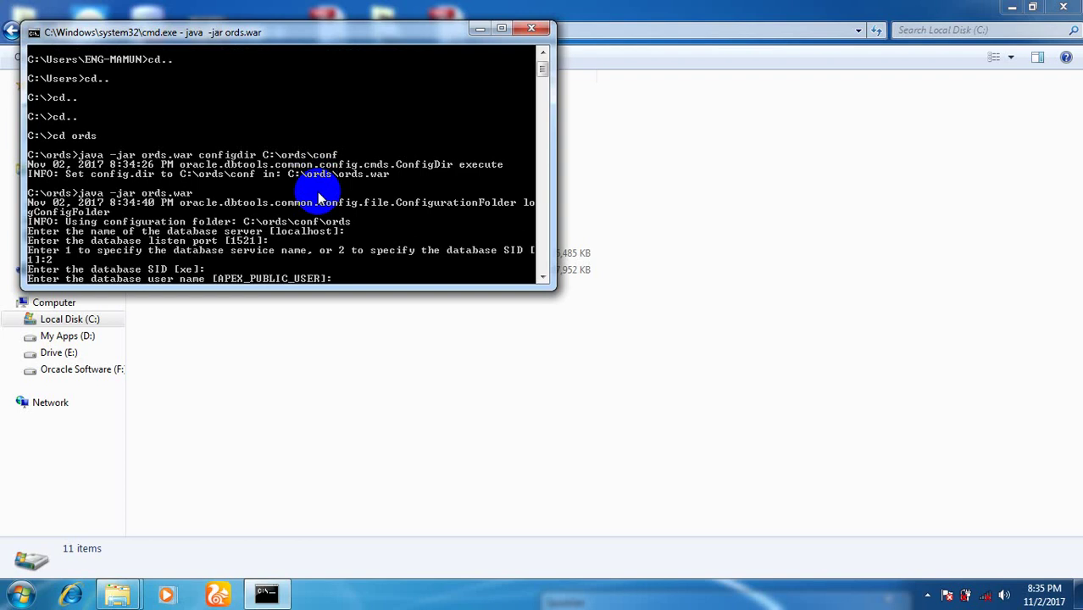
Enter user system with its password, reuse it for RESTful users, exit setup, and close the console.
{"action": "type", "text": "system"}
{"action": "key", "text": "Return"}
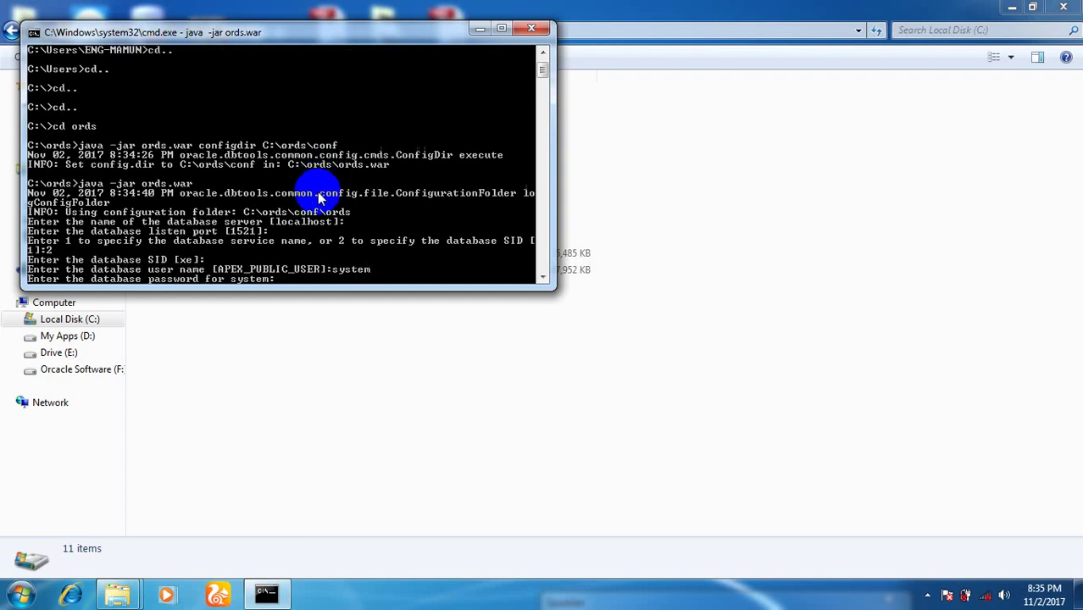
{"action": "key", "text": "Return"}
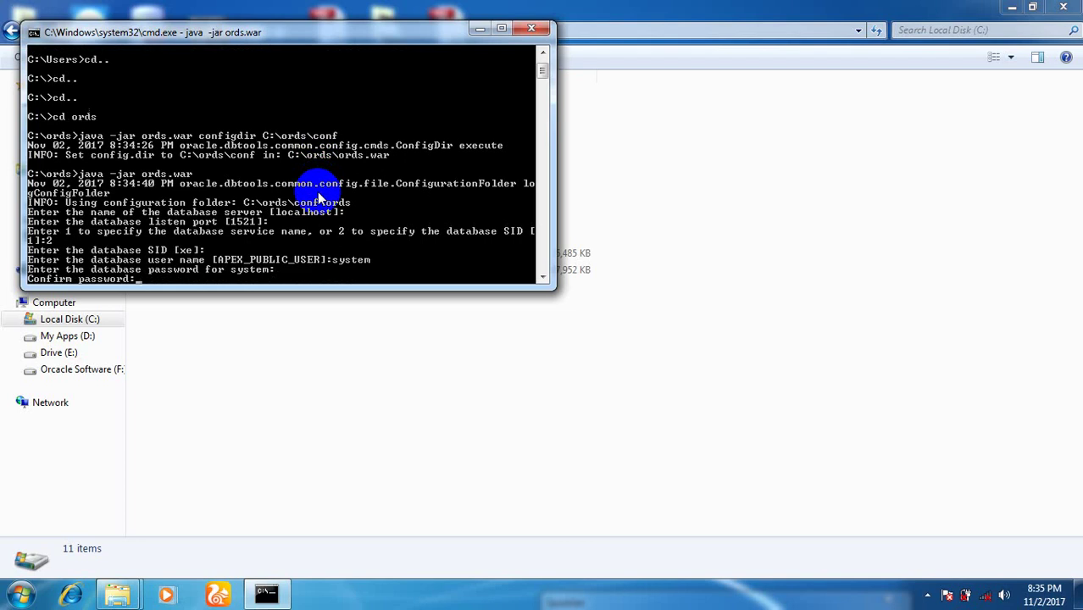
{"action": "key", "text": "Return"}
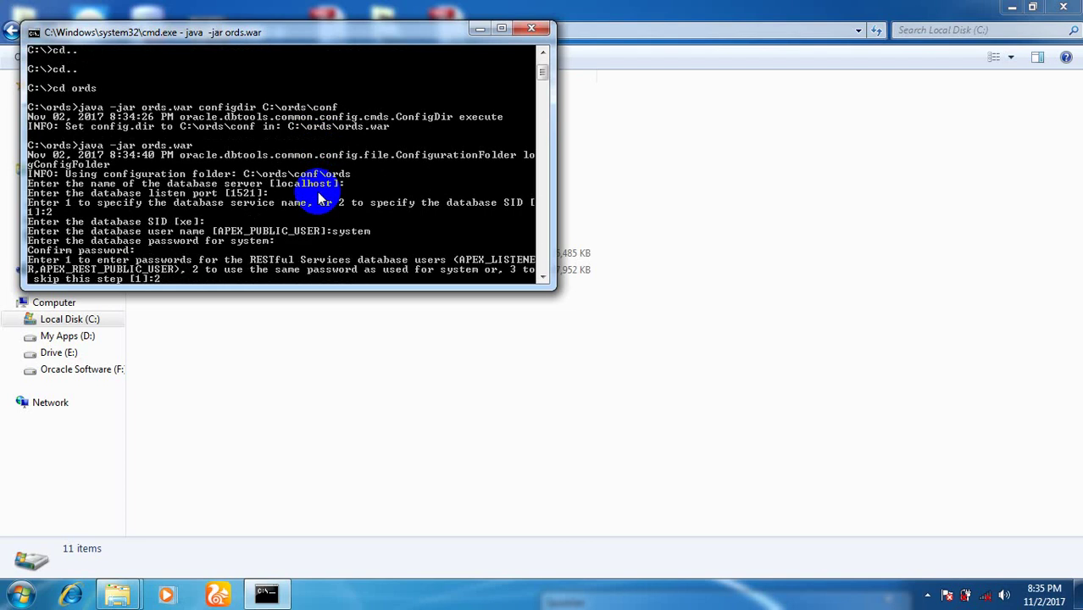
{"action": "key", "text": "Return"}
{"action": "type", "text": "2"}
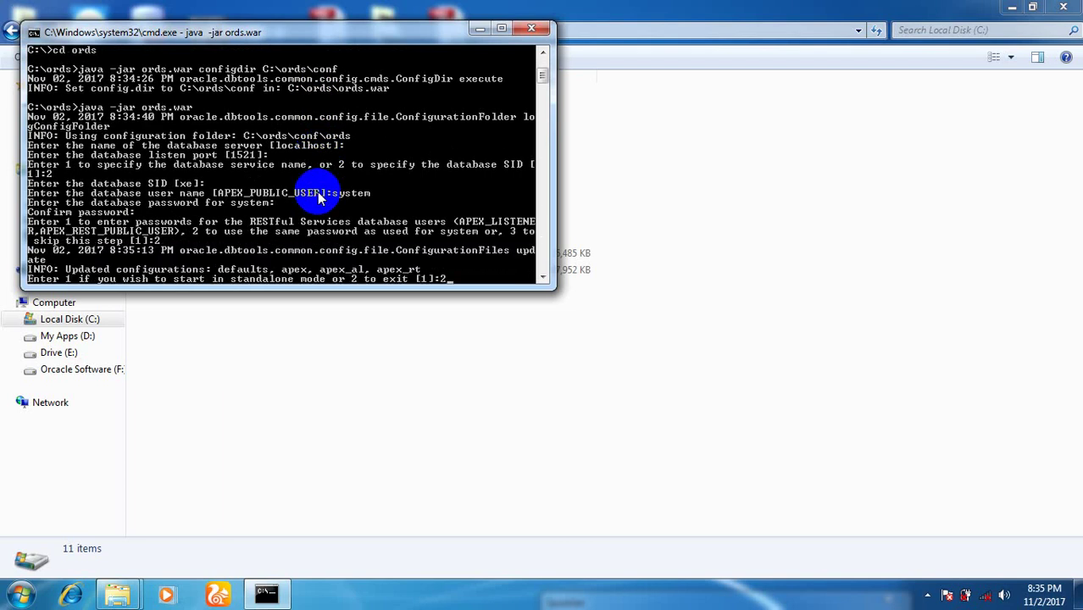
{"action": "key", "text": "Return"}
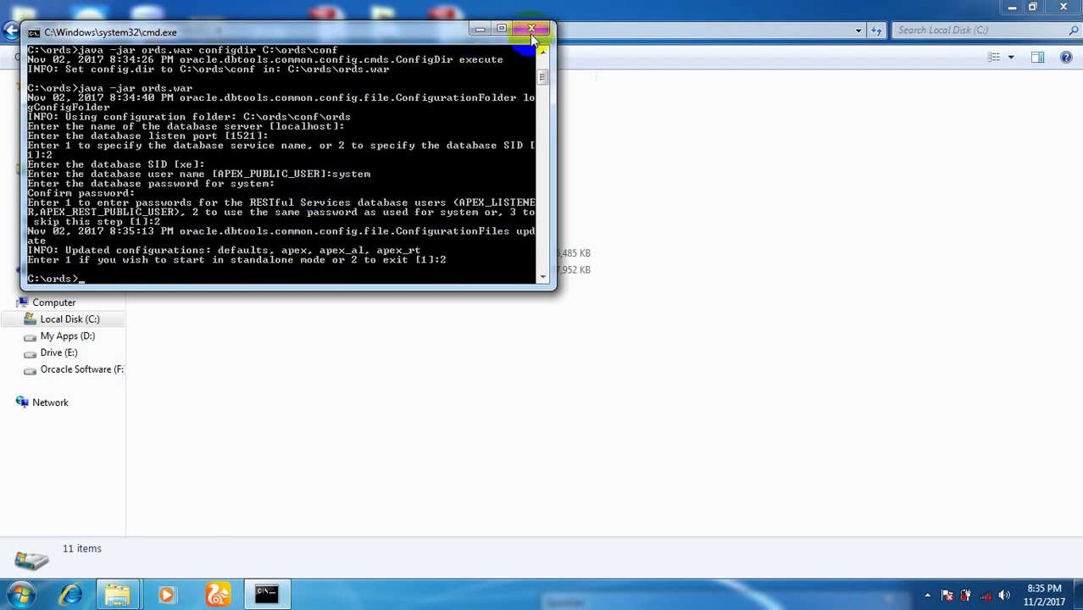
{"action": "left_click", "coordinate": [532, 31]}
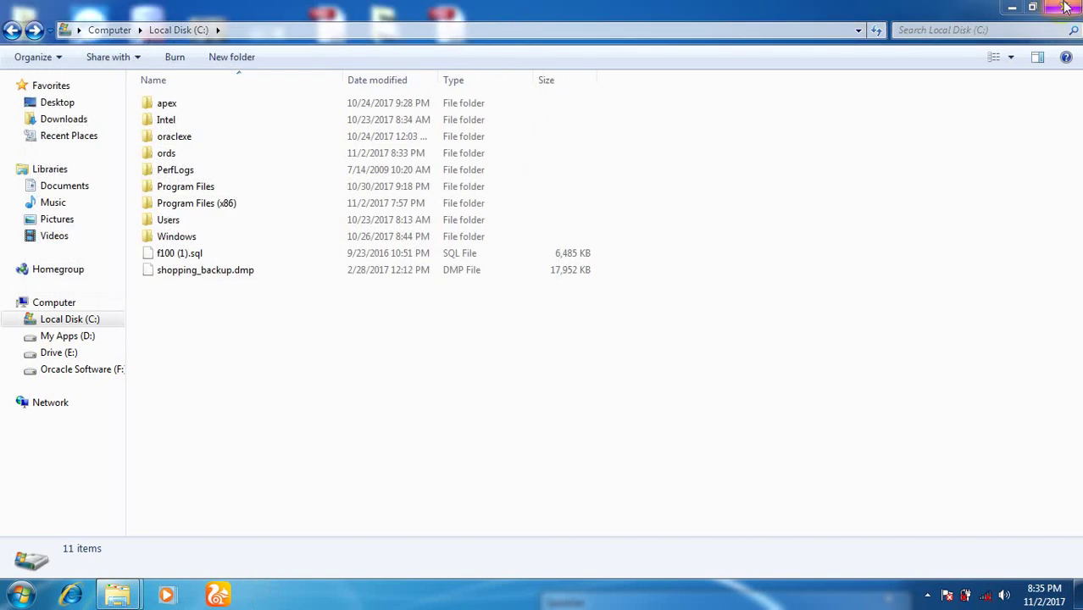
Copy ords.war from the C:\ords folder.
{"action": "left_click", "coordinate": [1062, 8]}
{"action": "double_click", "coordinate": [31, 114]}
{"action": "double_click", "coordinate": [174, 112]}
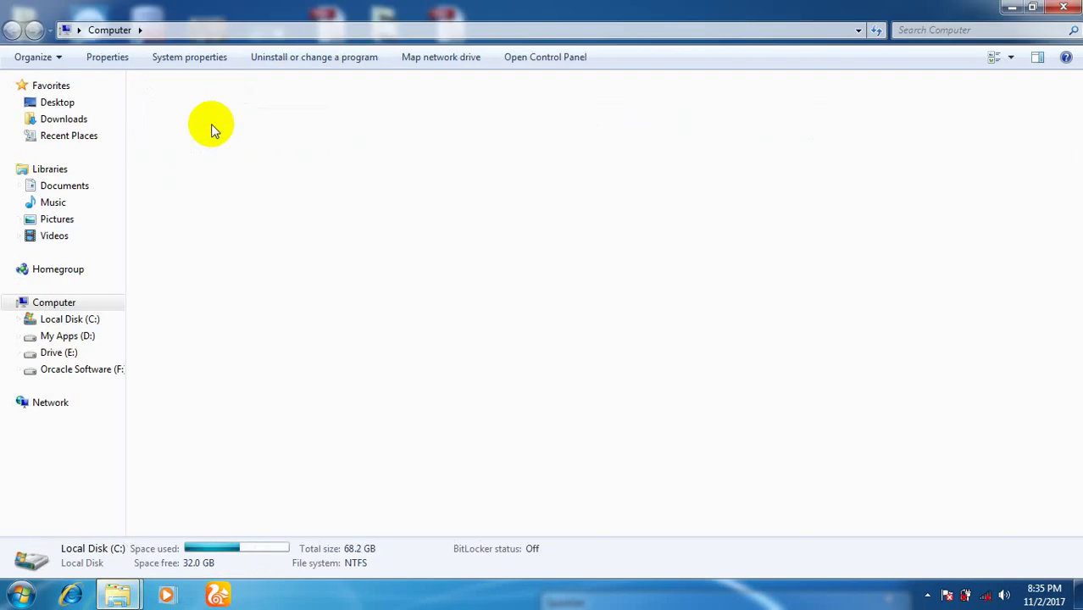
{"action": "double_click", "coordinate": [182, 155]}
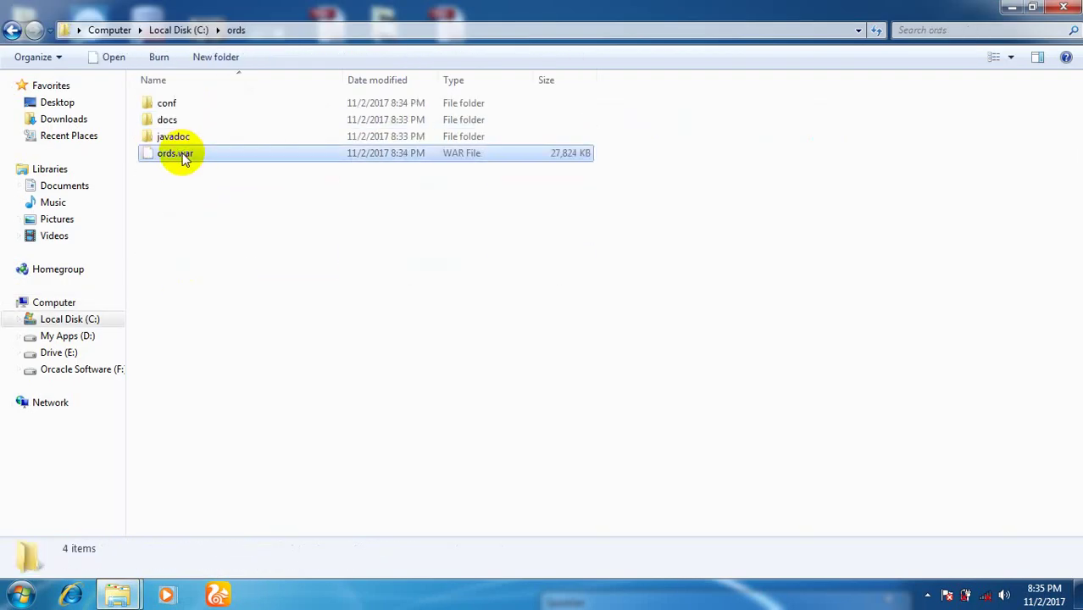
{"action": "left_click", "coordinate": [174, 161]}
{"action": "left_click", "coordinate": [180, 154]}
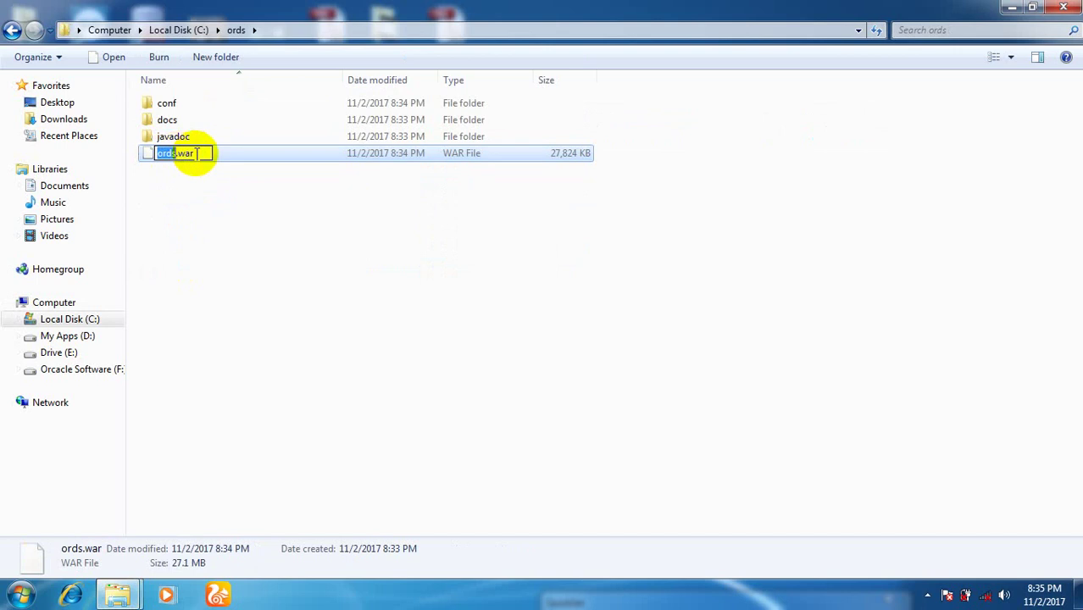
{"action": "left_click", "coordinate": [240, 169]}
{"action": "right_click", "coordinate": [224, 155]}
{"action": "left_click", "coordinate": [204, 156]}
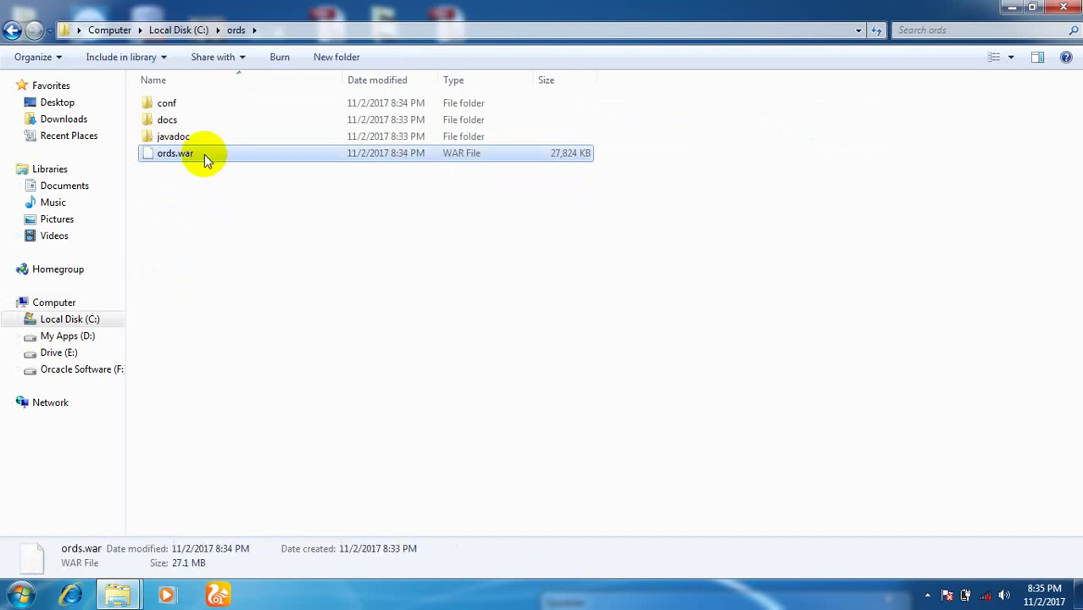
{"action": "right_click", "coordinate": [205, 158]}
{"action": "left_click", "coordinate": [244, 281]}
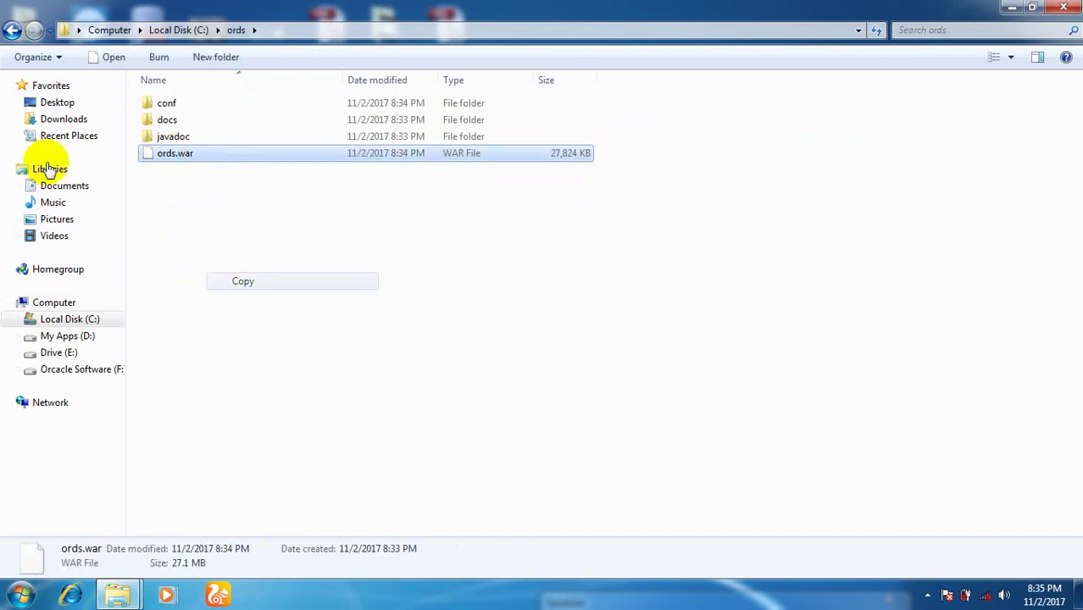
Paste ords.war into Program Files (x86)\Apache Software Foundation\Tomcat 8.5\webapps with administrator permission.
{"action": "left_click", "coordinate": [11, 31]}
{"action": "left_click", "coordinate": [253, 413]}
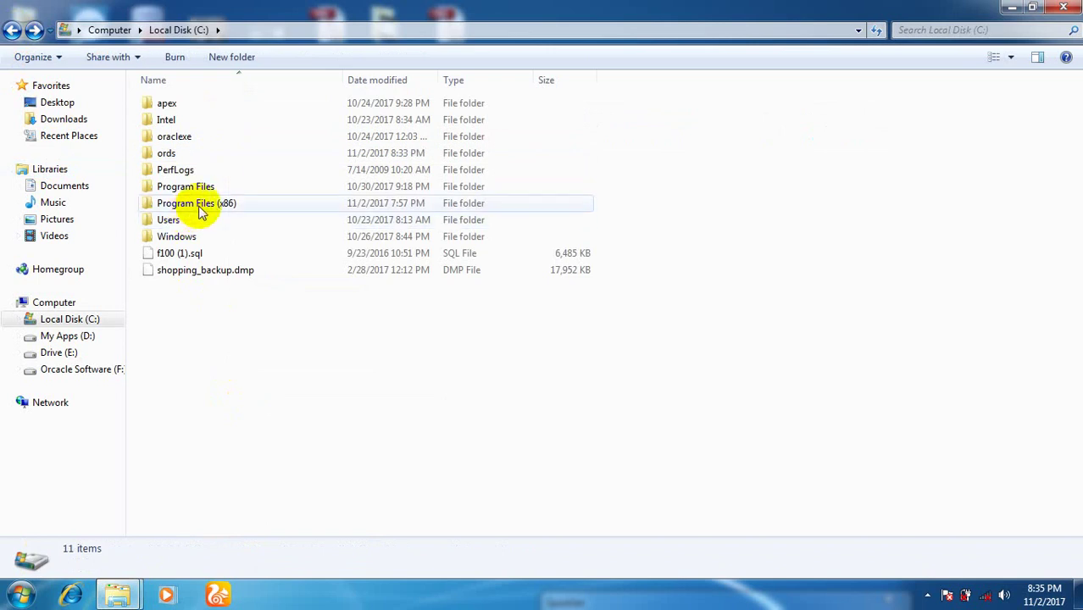
{"action": "double_click", "coordinate": [201, 212]}
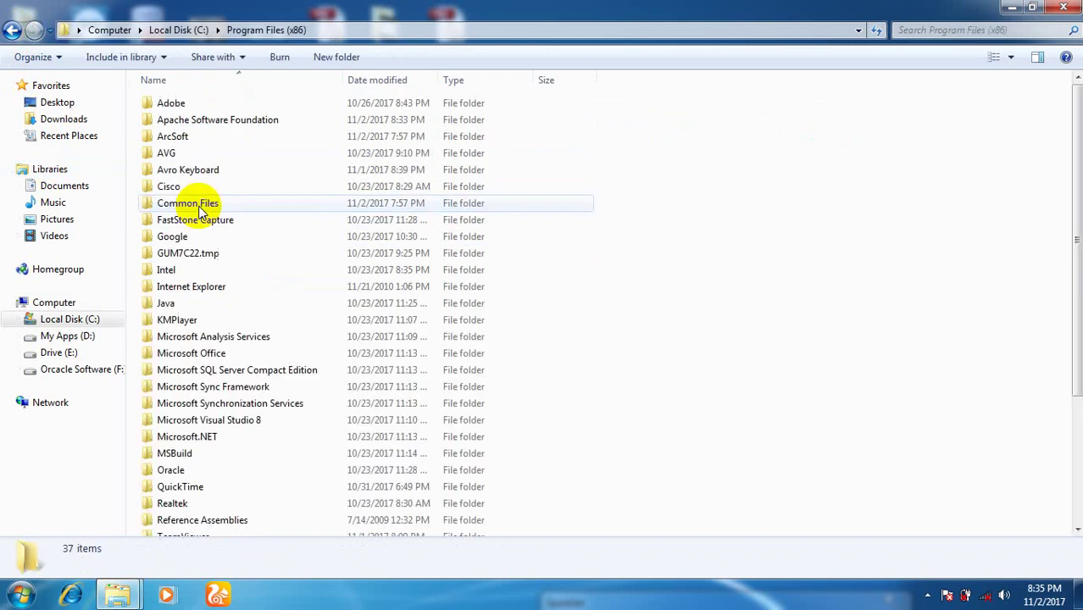
{"action": "double_click", "coordinate": [210, 121]}
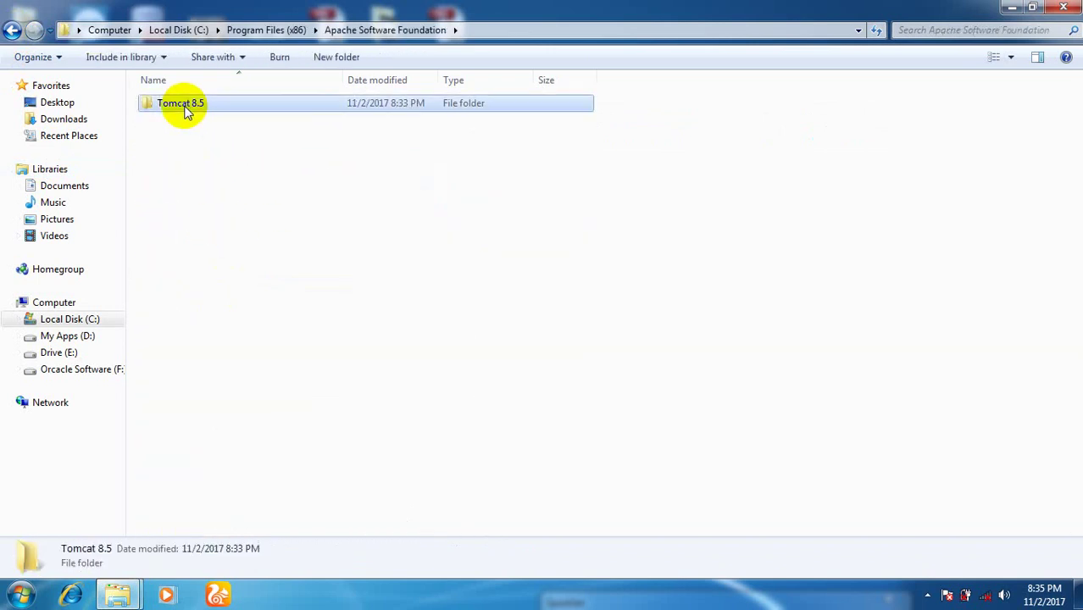
{"action": "double_click", "coordinate": [184, 108]}
{"action": "double_click", "coordinate": [173, 188]}
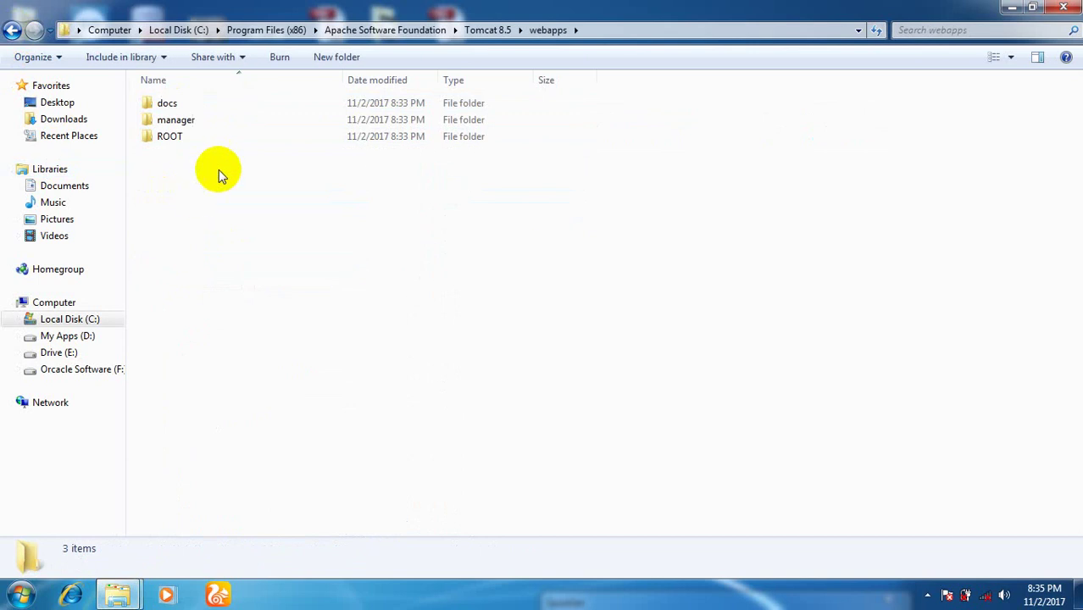
{"action": "right_click", "coordinate": [202, 194]}
{"action": "left_click", "coordinate": [246, 303]}
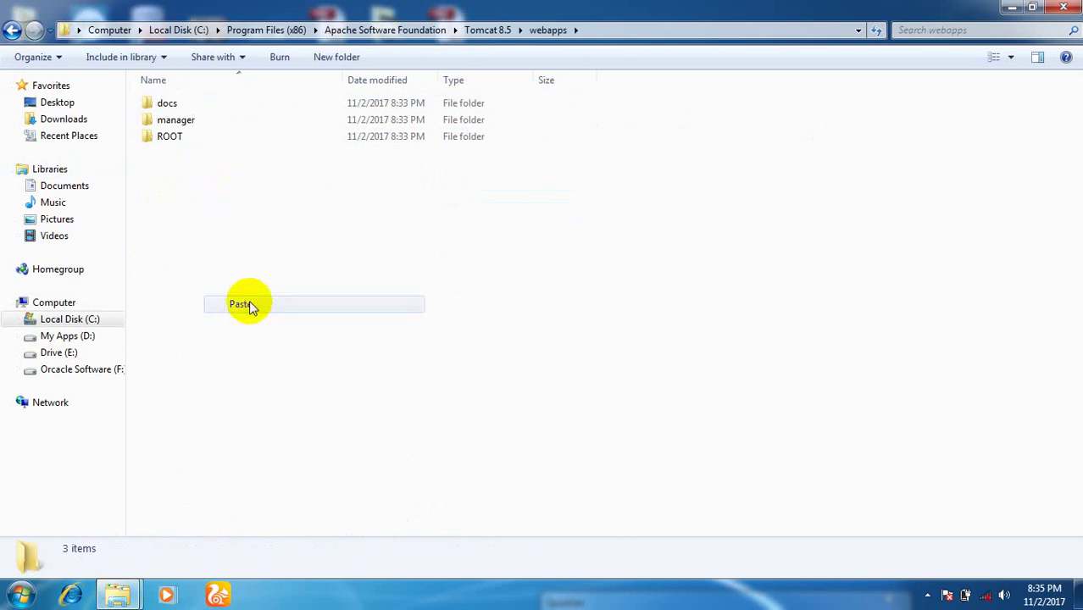
{"action": "left_click", "coordinate": [524, 363]}
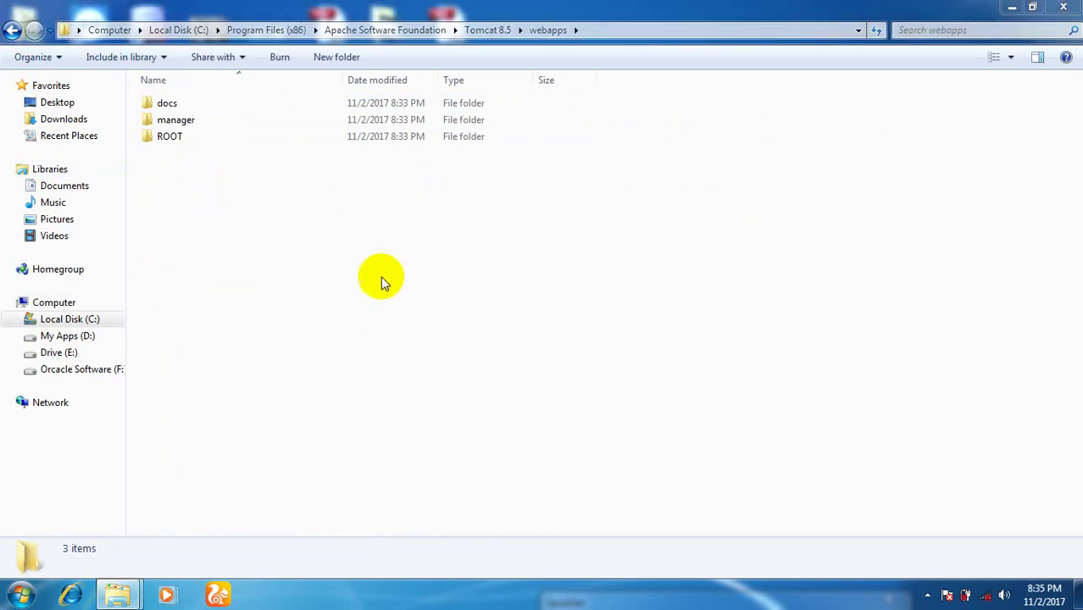
Create a new folder named i in webapps and go back to Tomcat 8.5.
{"action": "right_click", "coordinate": [290, 224]}
{"action": "mouse_move", "coordinate": [353, 430]}
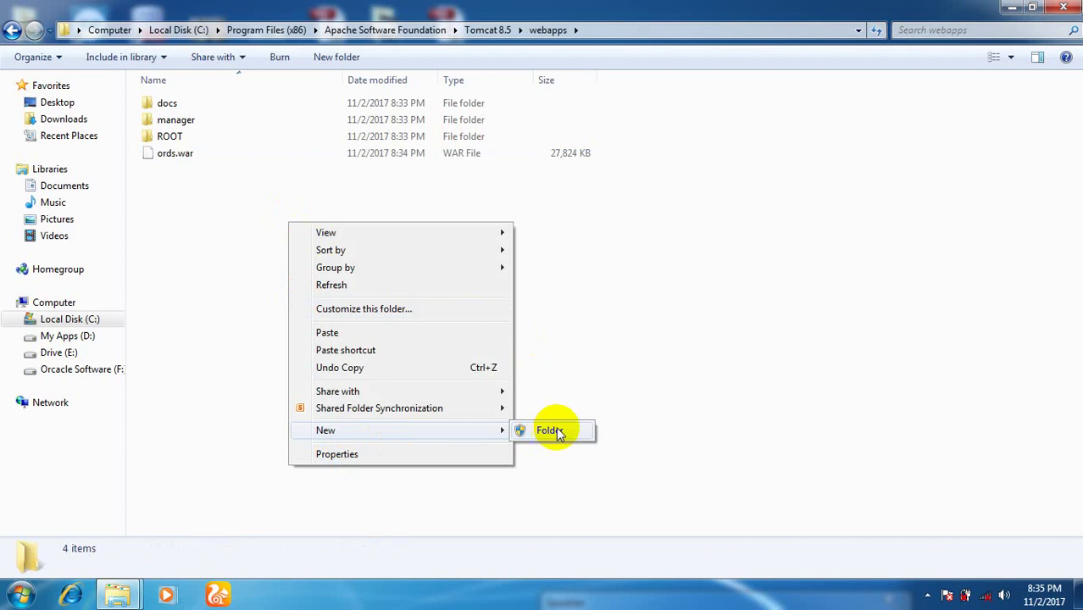
{"action": "left_click", "coordinate": [555, 432]}
{"action": "type", "text": "i"}
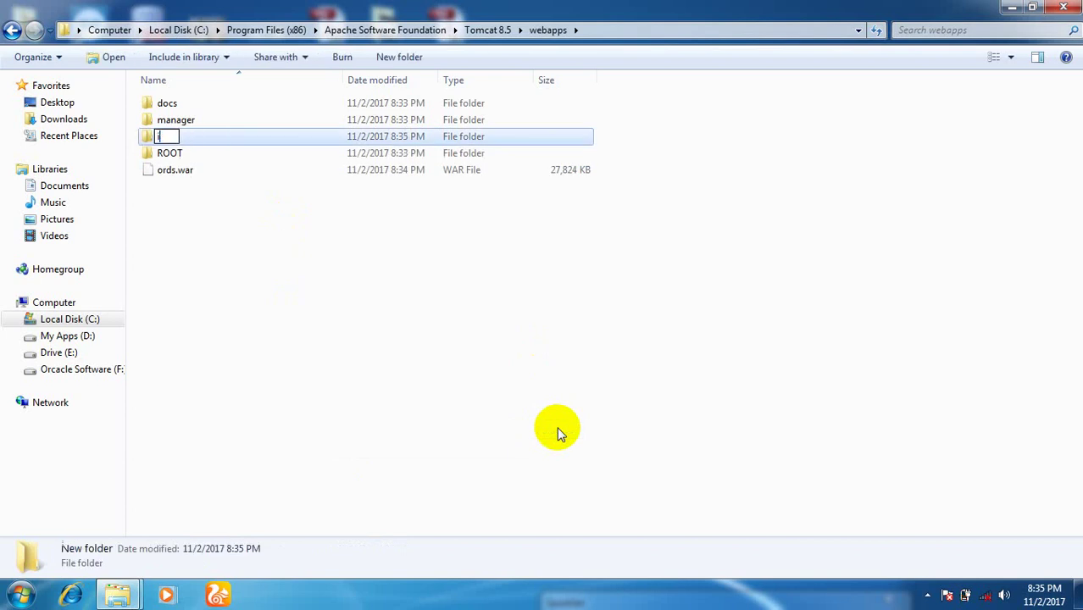
{"action": "key", "text": "Return"}
{"action": "left_click", "coordinate": [12, 31]}
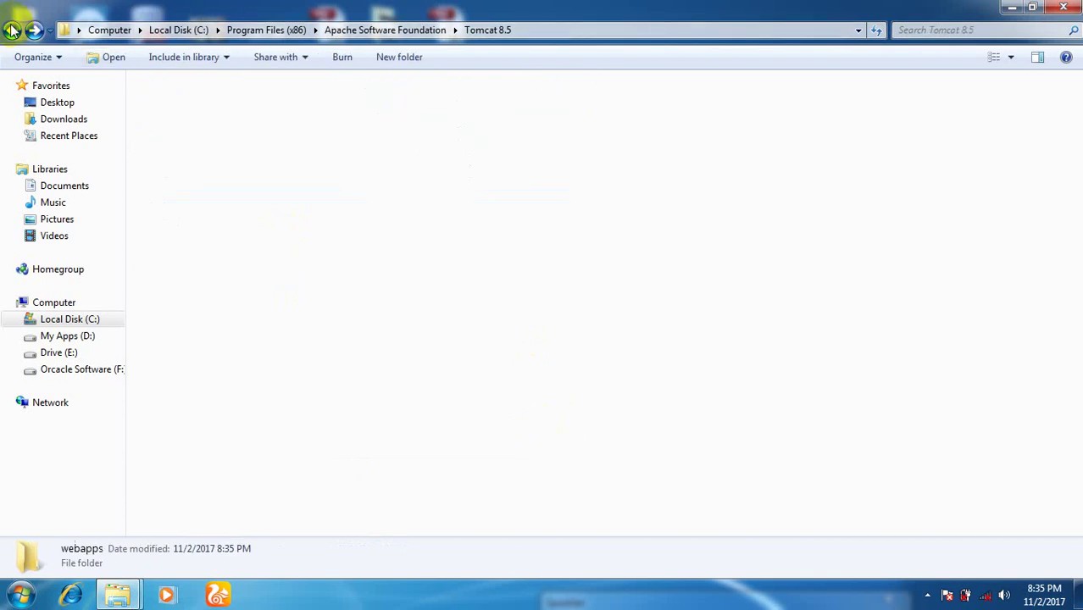
Select every item in the C:\apex\images folder.
{"action": "left_click", "coordinate": [12, 31]}
{"action": "left_click", "coordinate": [12, 30]}
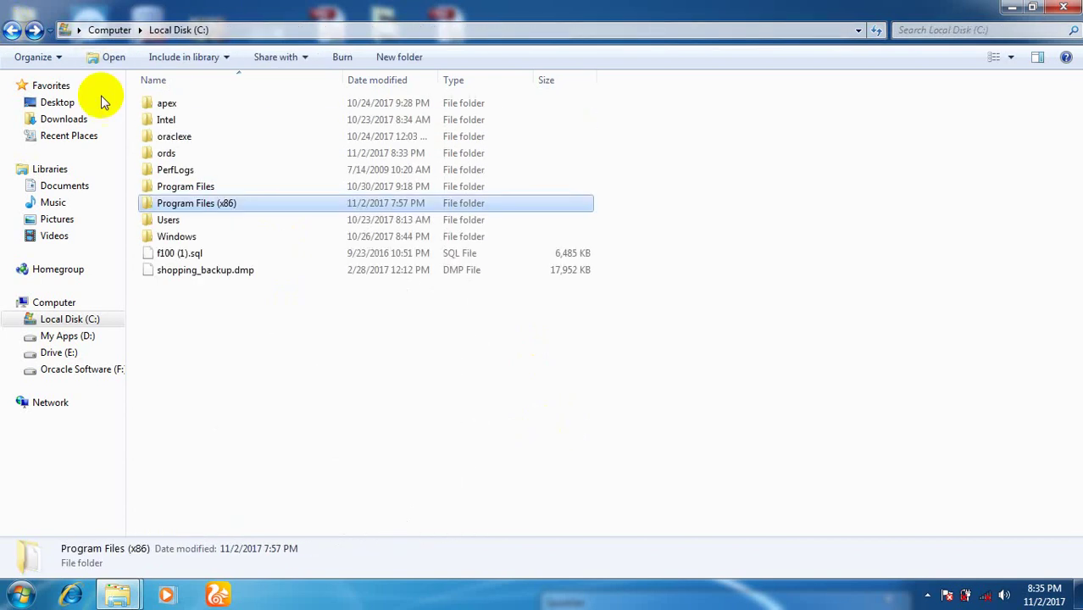
{"action": "double_click", "coordinate": [172, 103]}
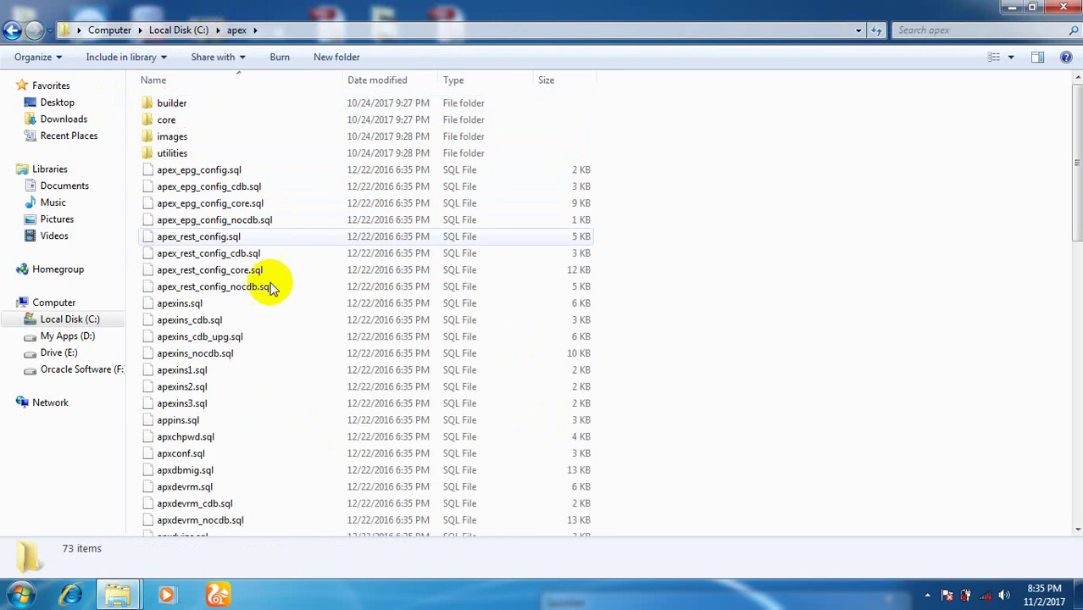
{"action": "double_click", "coordinate": [176, 138]}
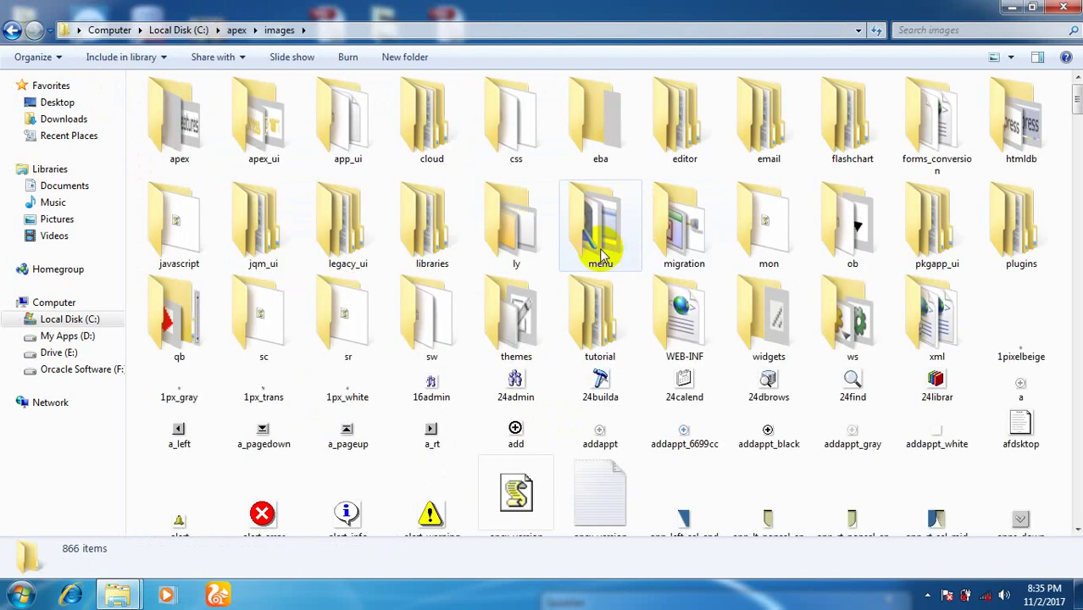
{"action": "key", "text": "ctrl+a"}
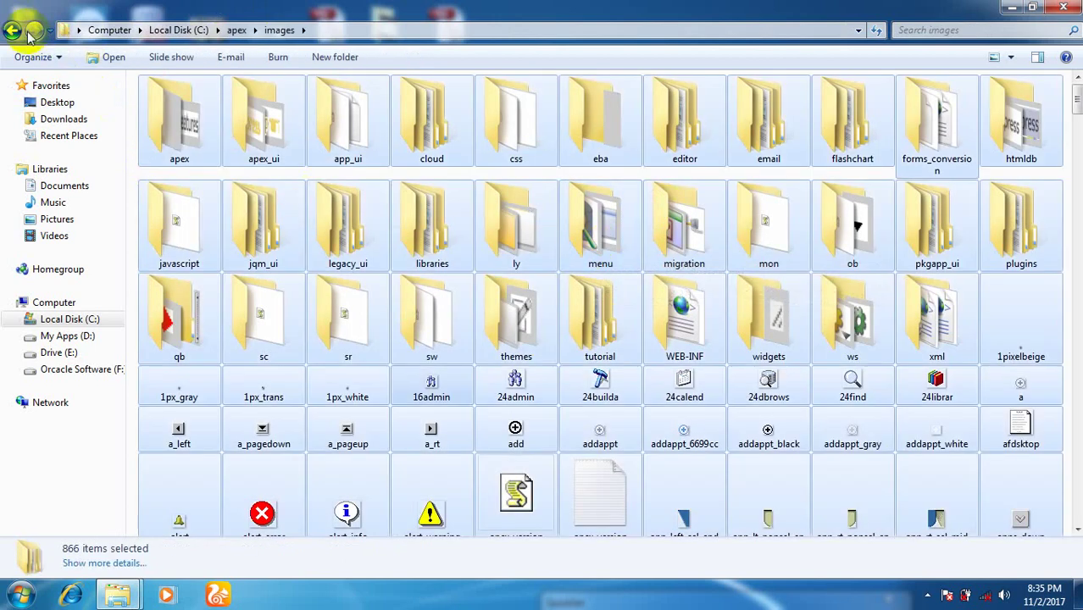
Paste the APEX images into Tomcat 8.5\webapps\i, approving administrator permission.
{"action": "double_click", "coordinate": [12, 29]}
{"action": "double_click", "coordinate": [208, 205]}
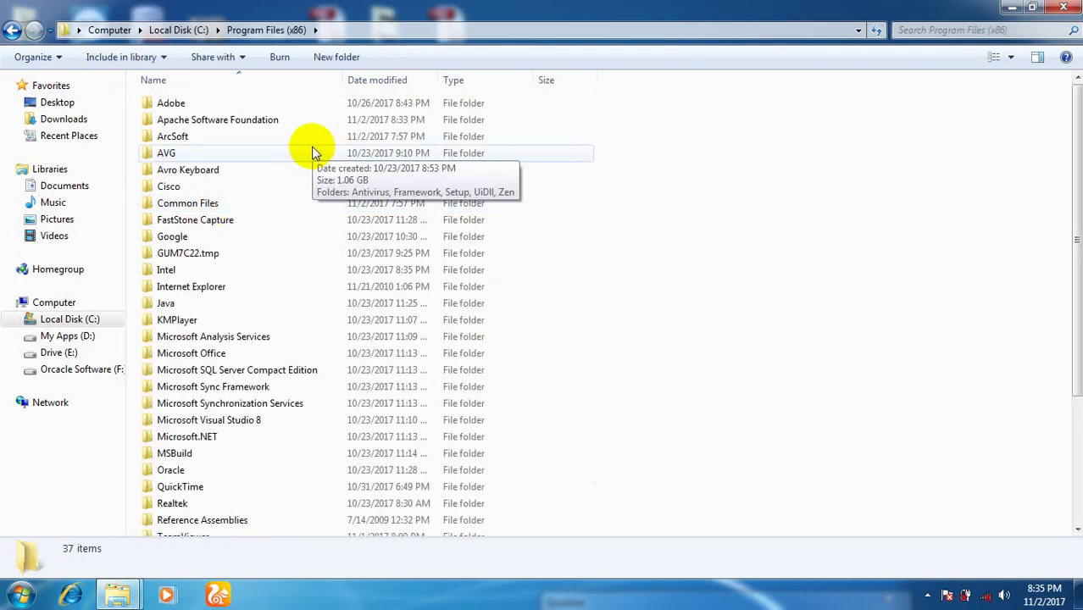
{"action": "double_click", "coordinate": [222, 120]}
{"action": "left_click", "coordinate": [175, 105]}
{"action": "double_click", "coordinate": [175, 105]}
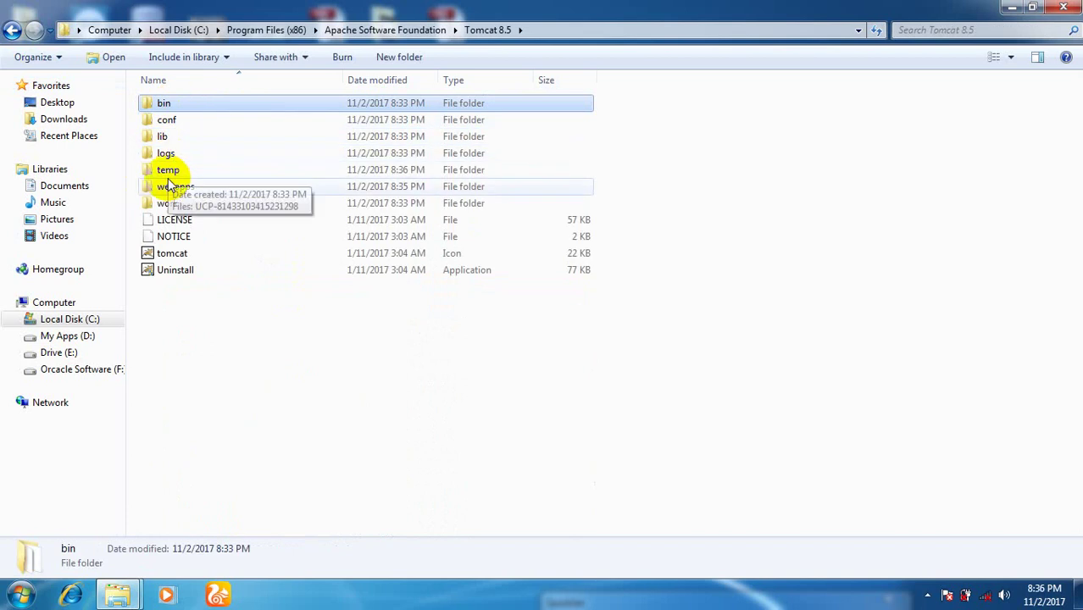
{"action": "left_click", "coordinate": [179, 189]}
{"action": "double_click", "coordinate": [179, 189]}
{"action": "double_click", "coordinate": [163, 120]}
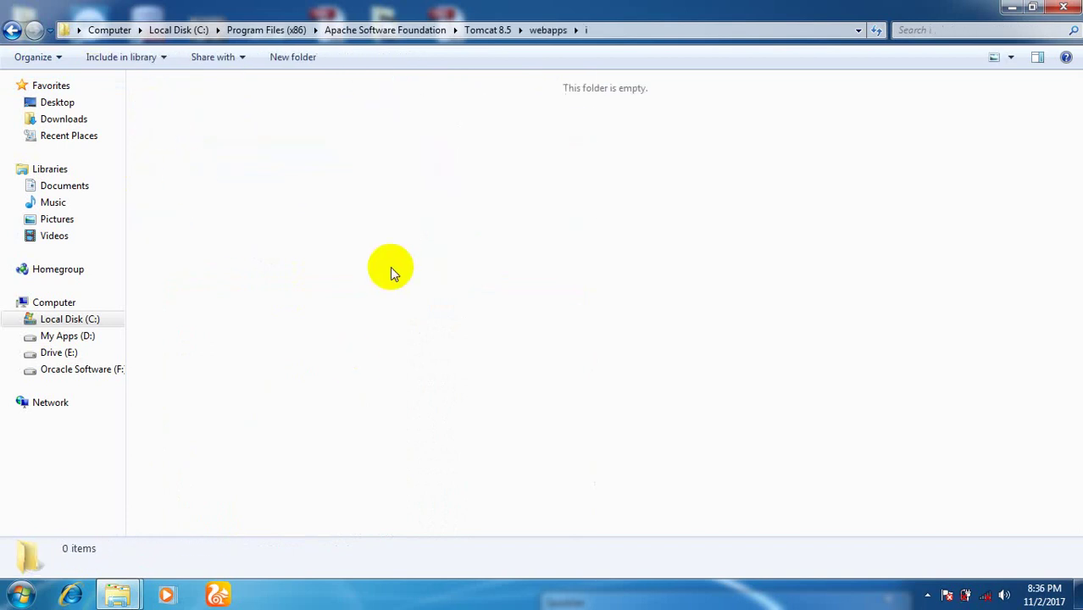
{"action": "key", "text": "ctrl+v"}
{"action": "left_click", "coordinate": [534, 351]}
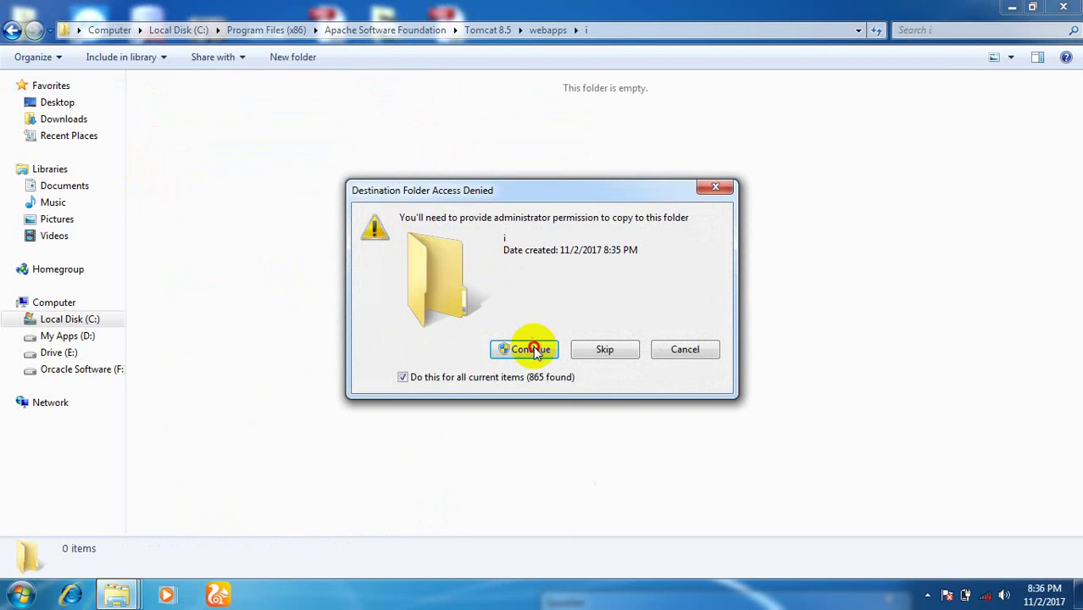
Close Explorer after the copy finishes, refresh the desktop, and bring up the Start menu.
{"action": "left_click", "coordinate": [928, 596]}
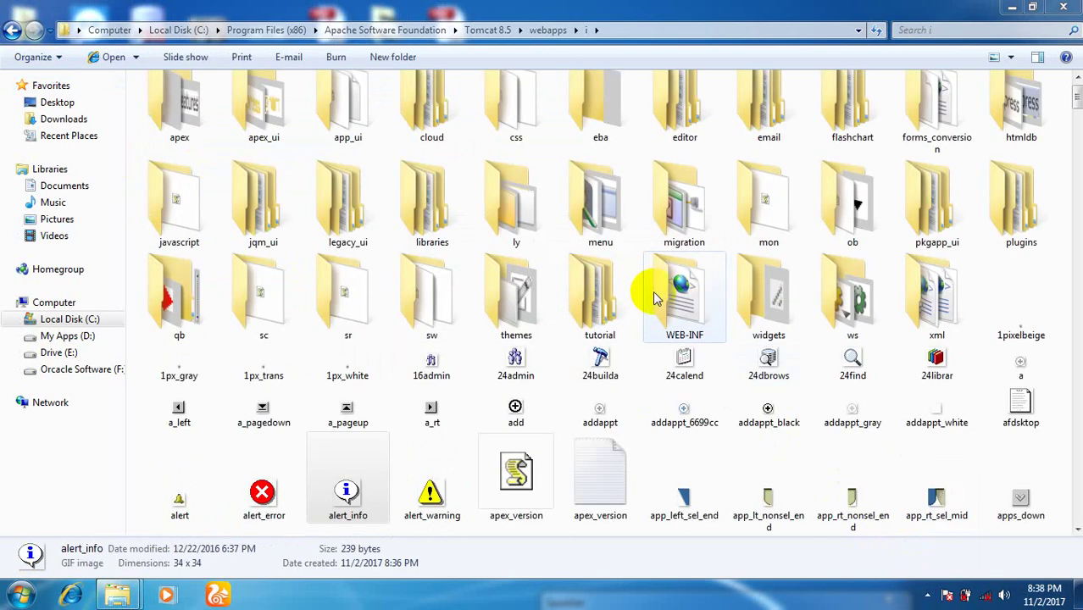
{"action": "left_click", "coordinate": [10, 32]}
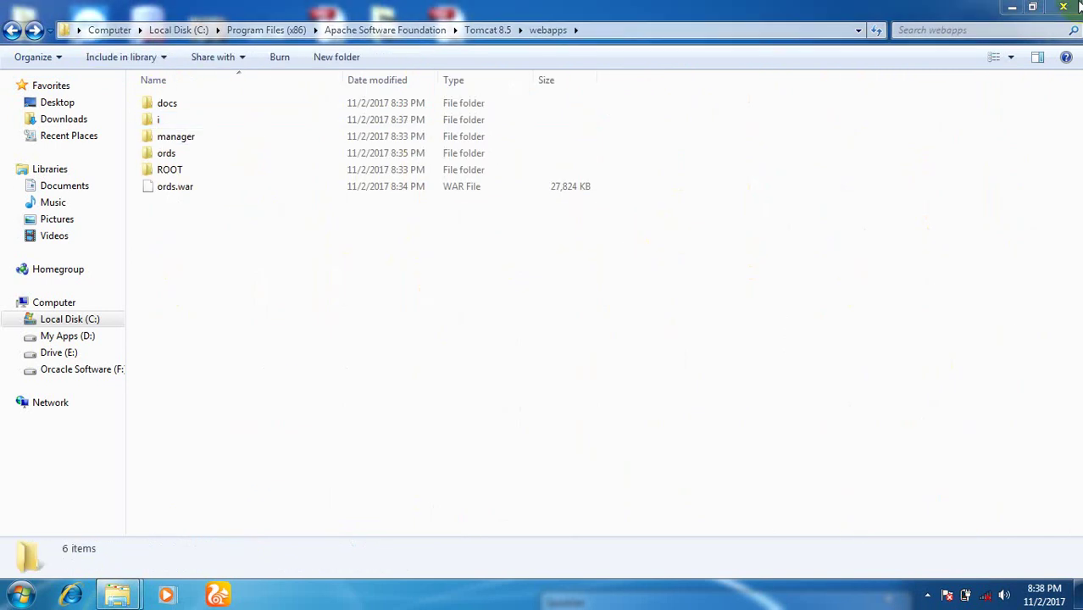
{"action": "left_click", "coordinate": [1079, 7]}
{"action": "right_click", "coordinate": [678, 216]}
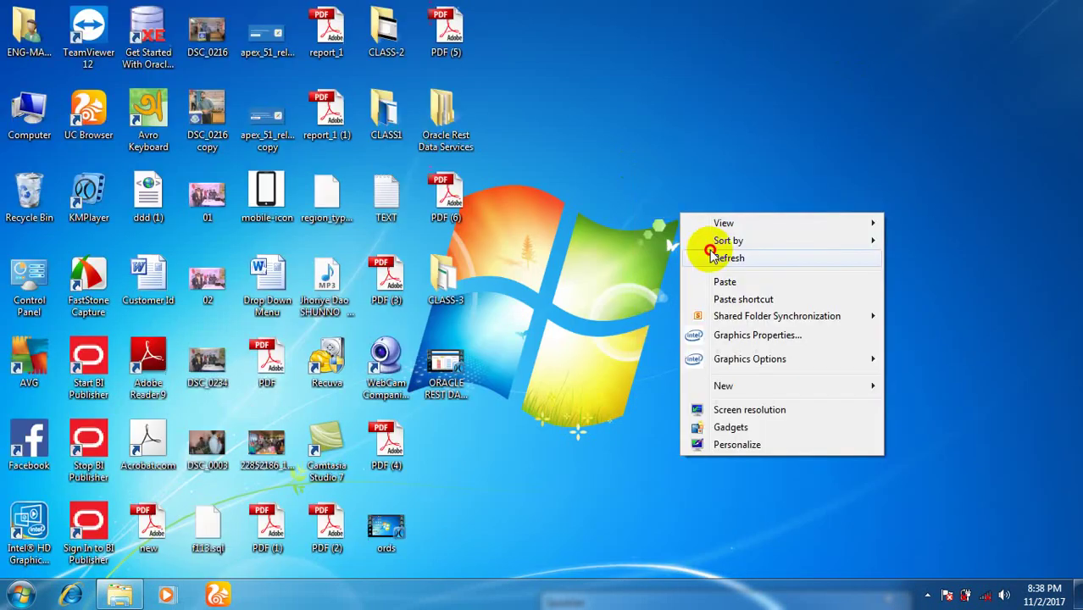
{"action": "left_click", "coordinate": [712, 256]}
{"action": "key", "text": "super"}
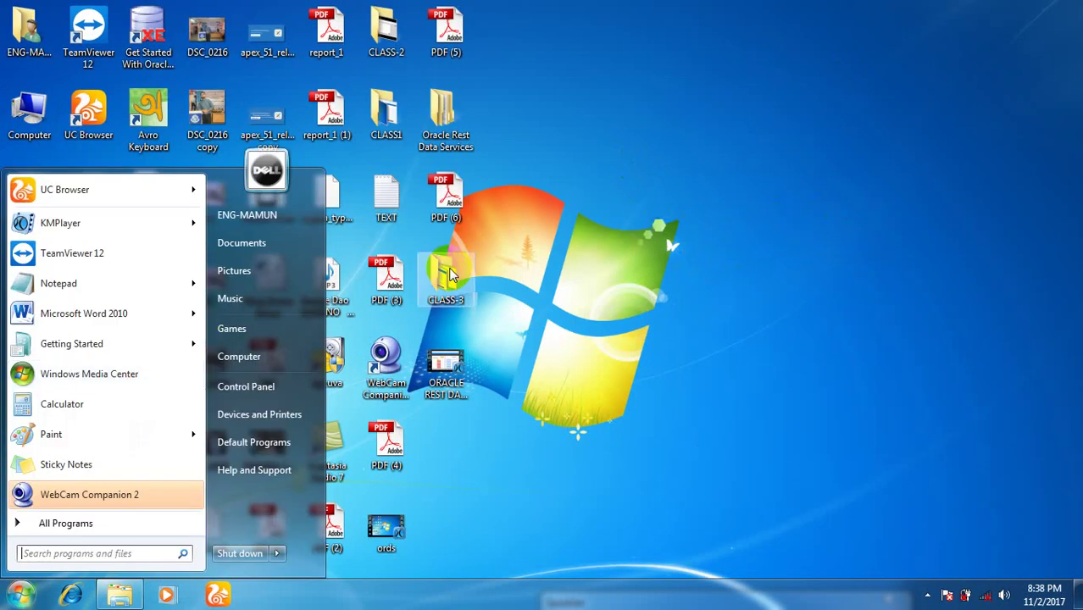
{"action": "left_click", "coordinate": [104, 524]}
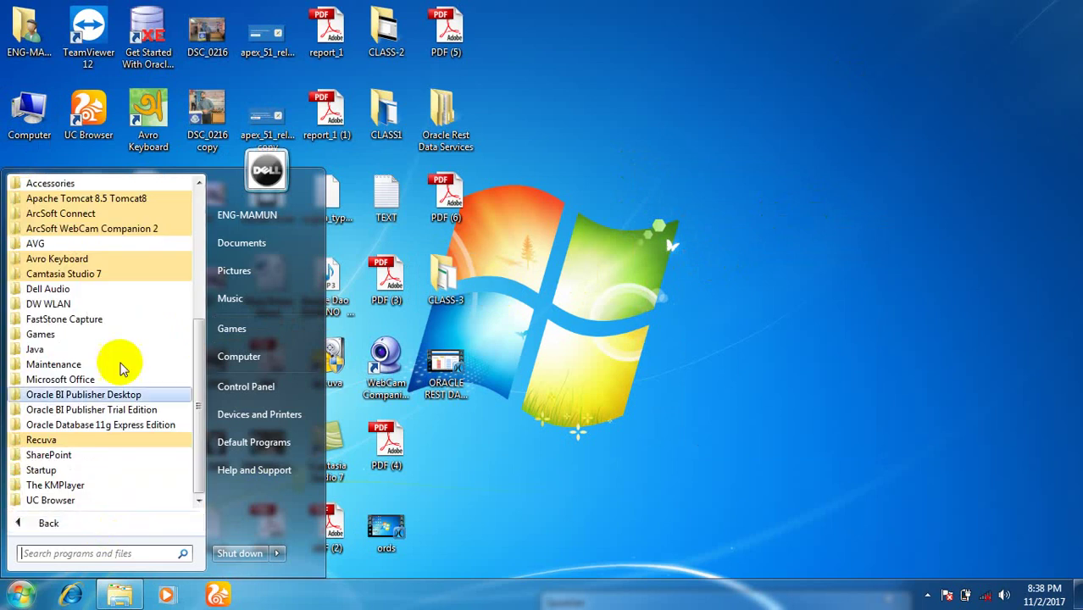
{"action": "left_click_drag", "start_coordinate": [198, 357], "coordinate": [198, 317]}
{"action": "left_click", "coordinate": [80, 259]}
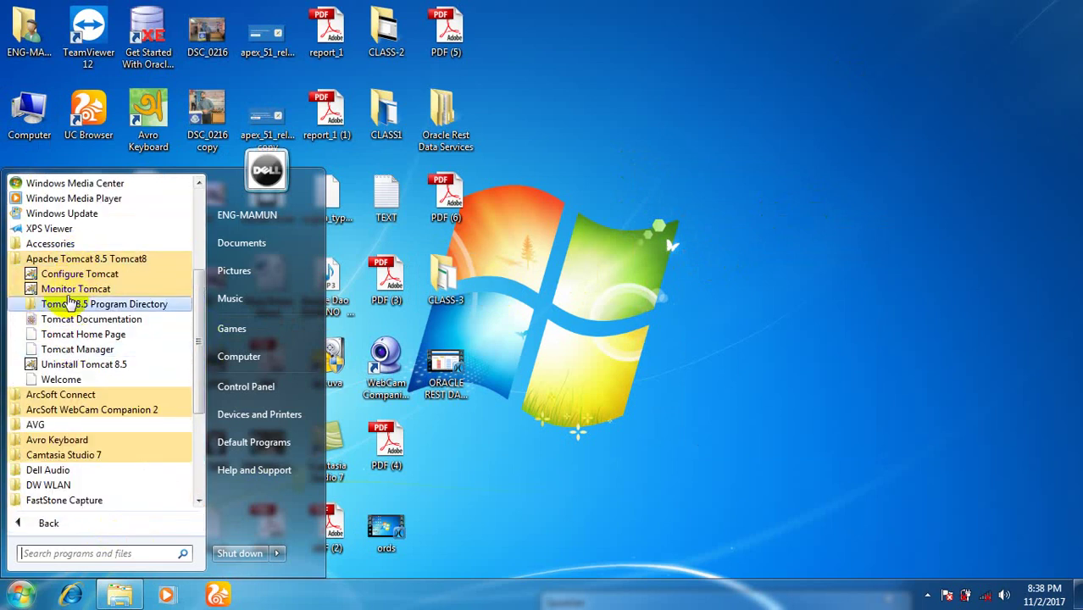
{"action": "left_click", "coordinate": [73, 290]}
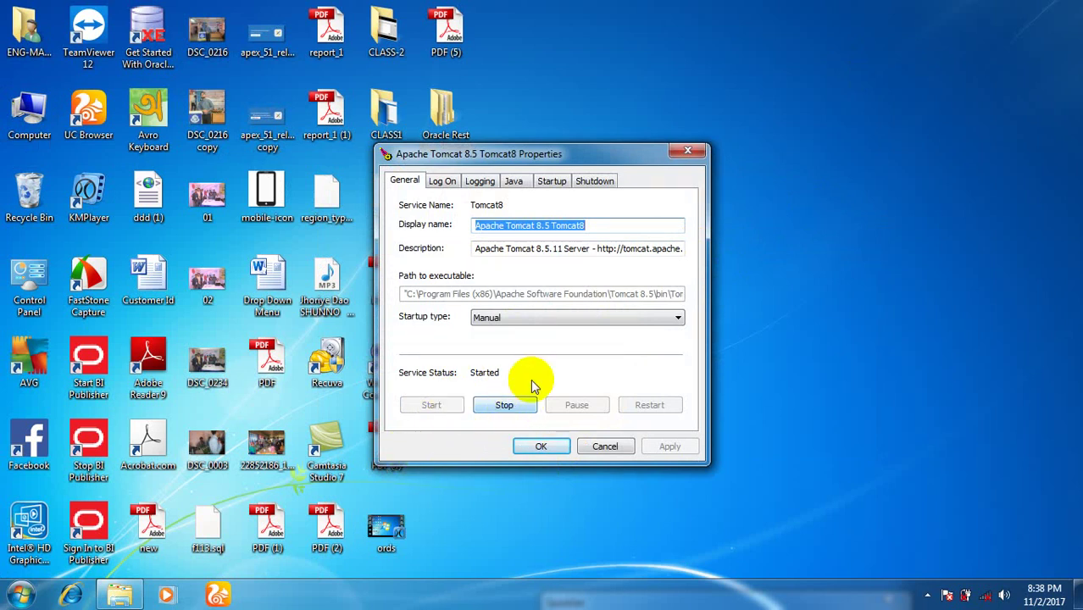
{"action": "left_click", "coordinate": [593, 442]}
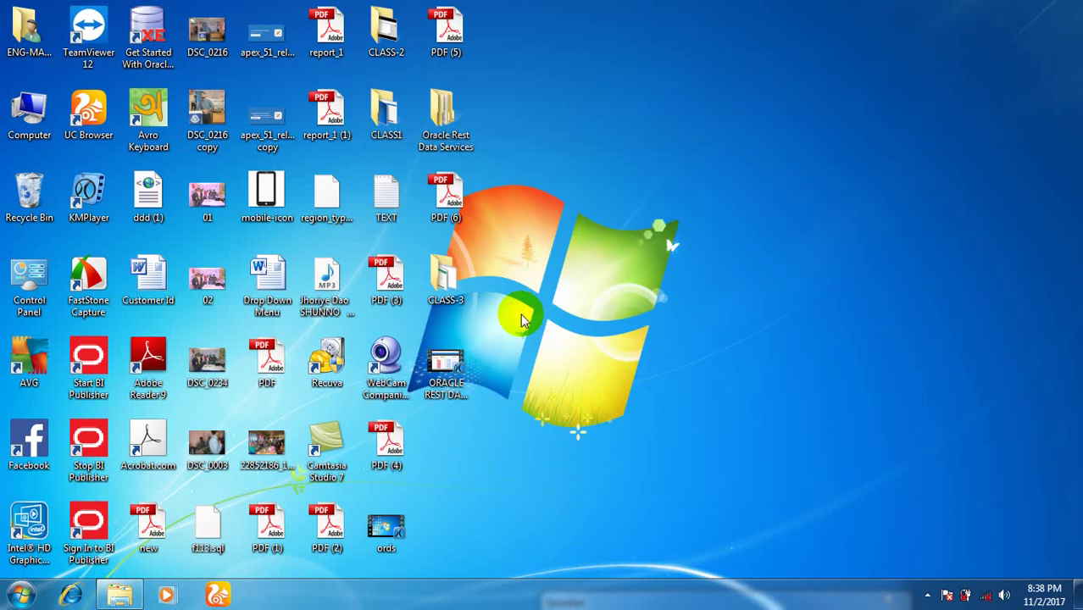
Launch UC Browser and load localhost:8181/ords from the address-bar suggestions.
{"action": "left_click", "coordinate": [218, 594]}
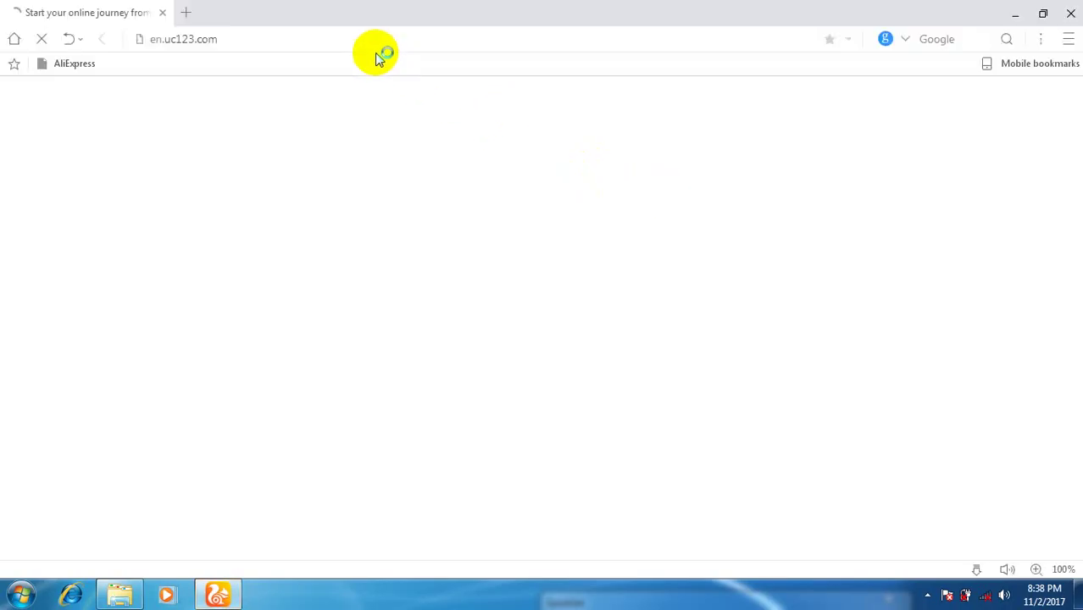
{"action": "left_click", "coordinate": [359, 39]}
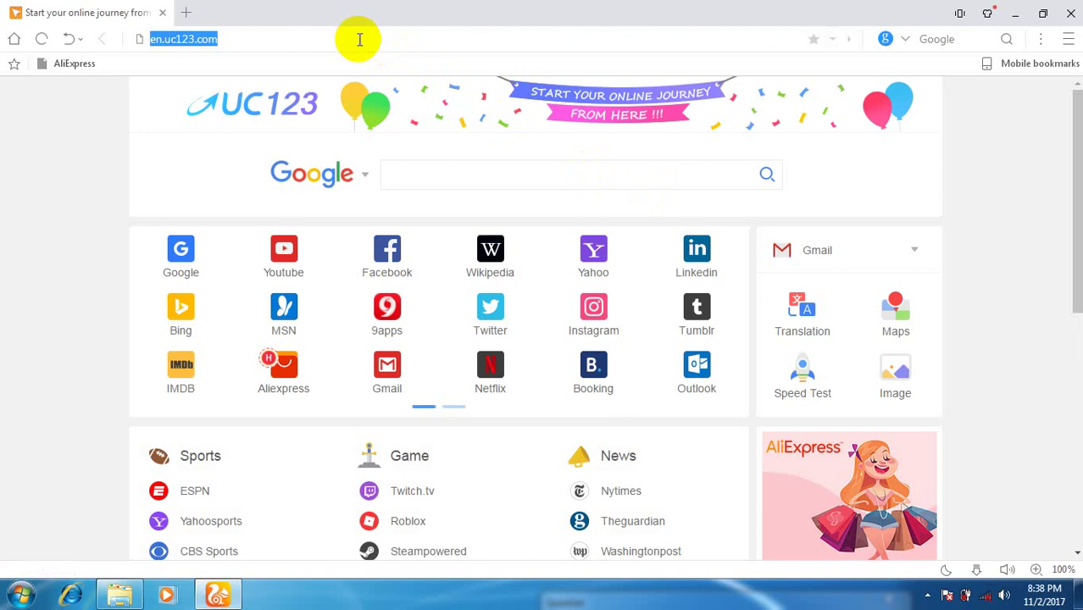
{"action": "type", "text": "l"}
{"action": "key", "text": "BackSpace"}
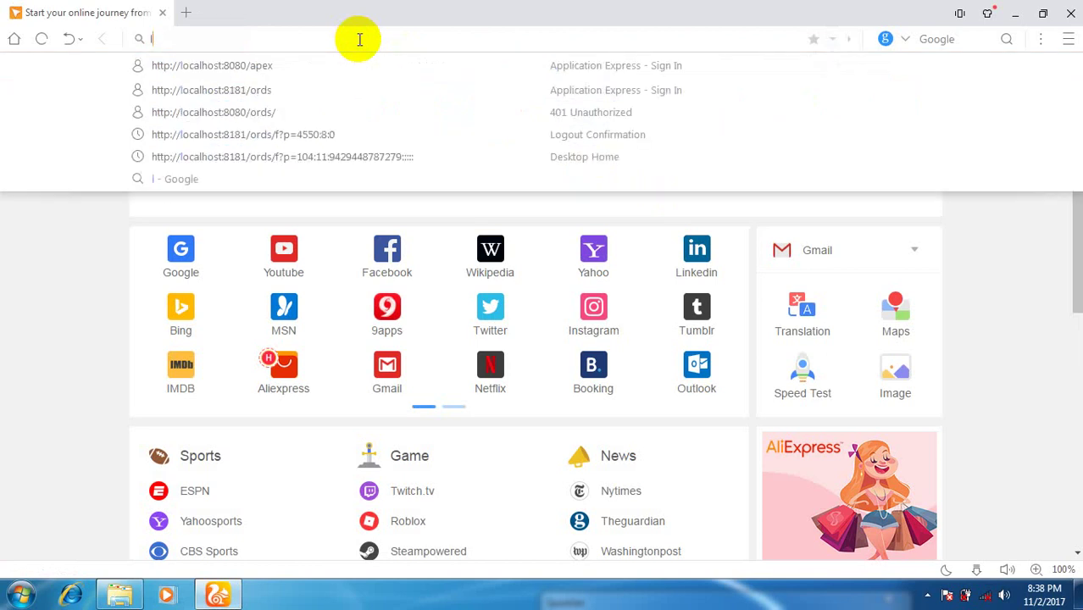
{"action": "key", "text": "Down"}
{"action": "key", "text": "Down"}
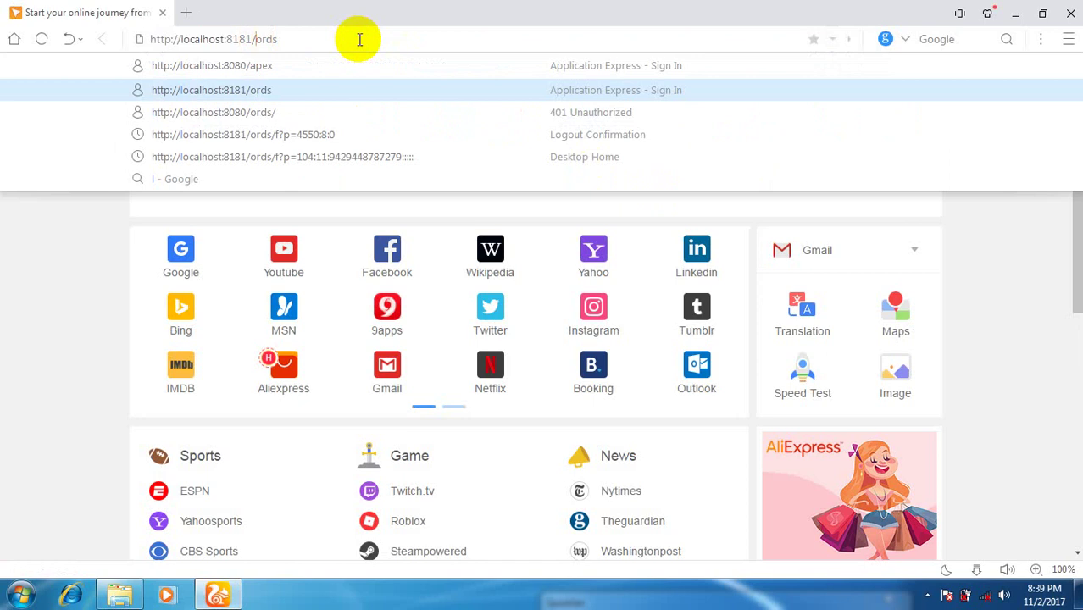
{"action": "key", "text": "Return"}
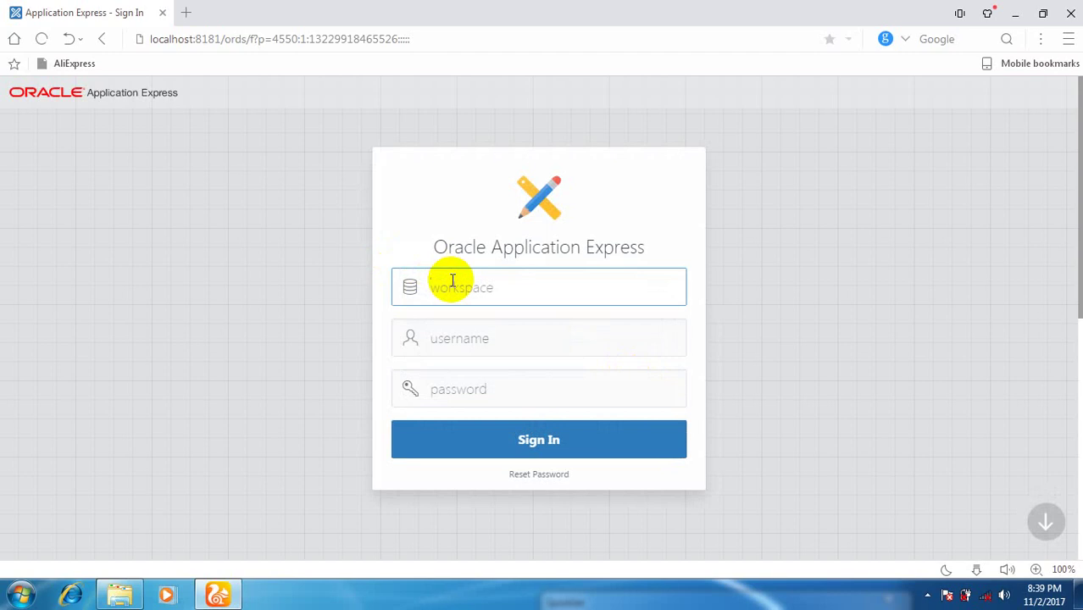
Sign in to workspace internal as admin with the account password.
{"action": "type", "text": "inte"}
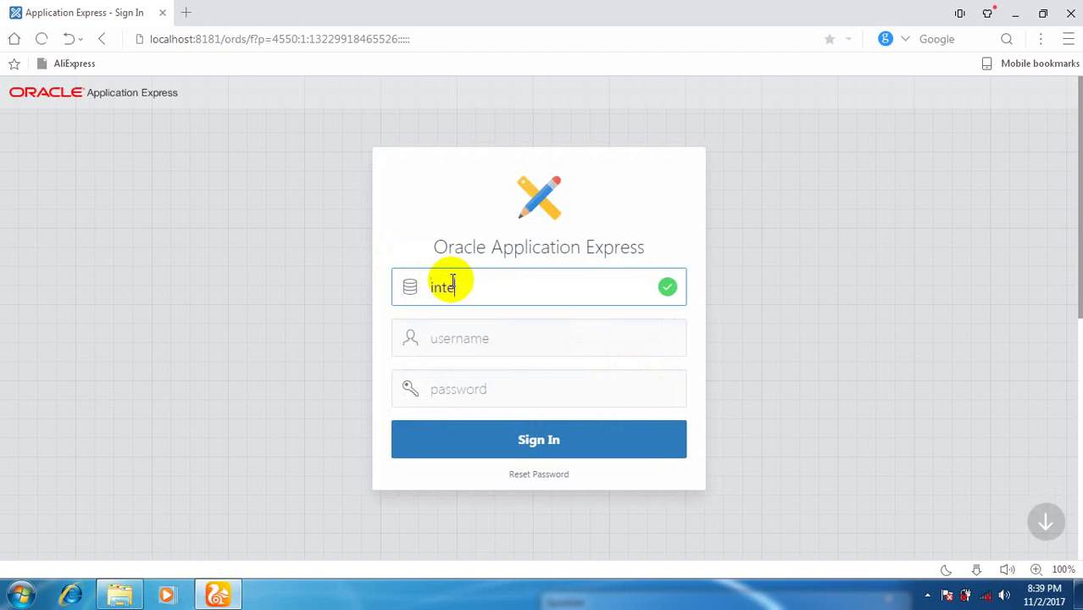
{"action": "type", "text": "rnal"}
{"action": "key", "text": "Tab"}
{"action": "type", "text": "admin"}
{"action": "key", "text": "Tab"}
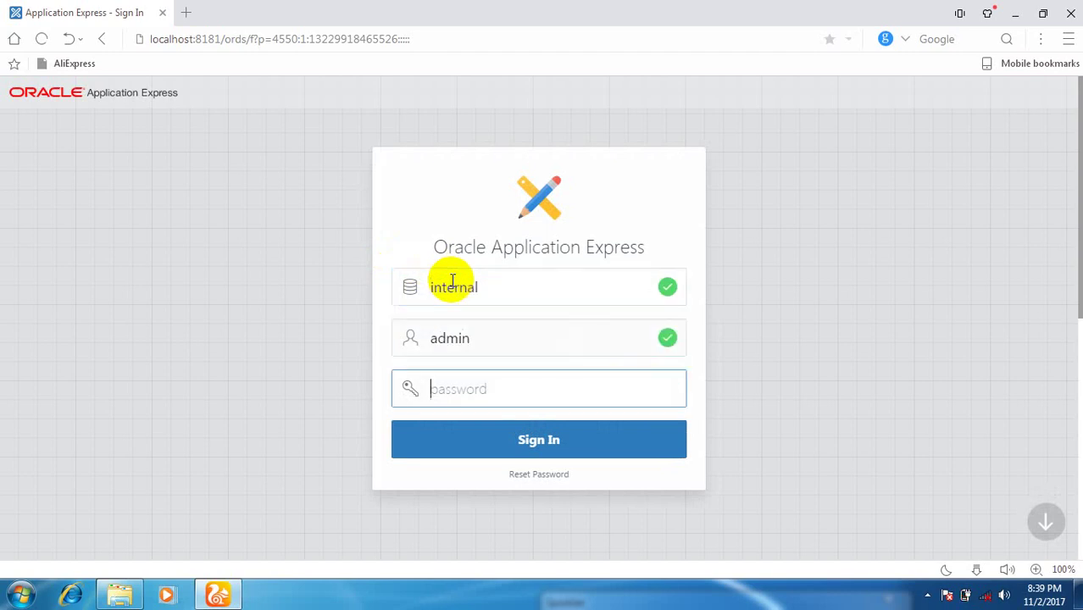
{"action": "type", "text": "••••"}
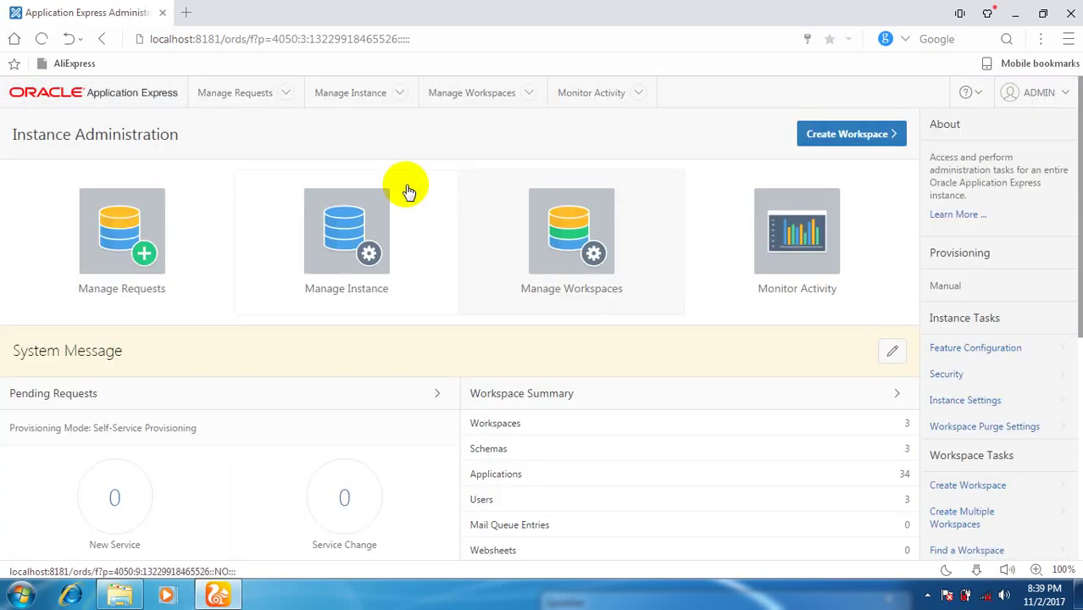
In Instance Settings, set Report Printing's Print Server to Oracle REST Data Services and apply.
{"action": "left_click", "coordinate": [406, 92]}
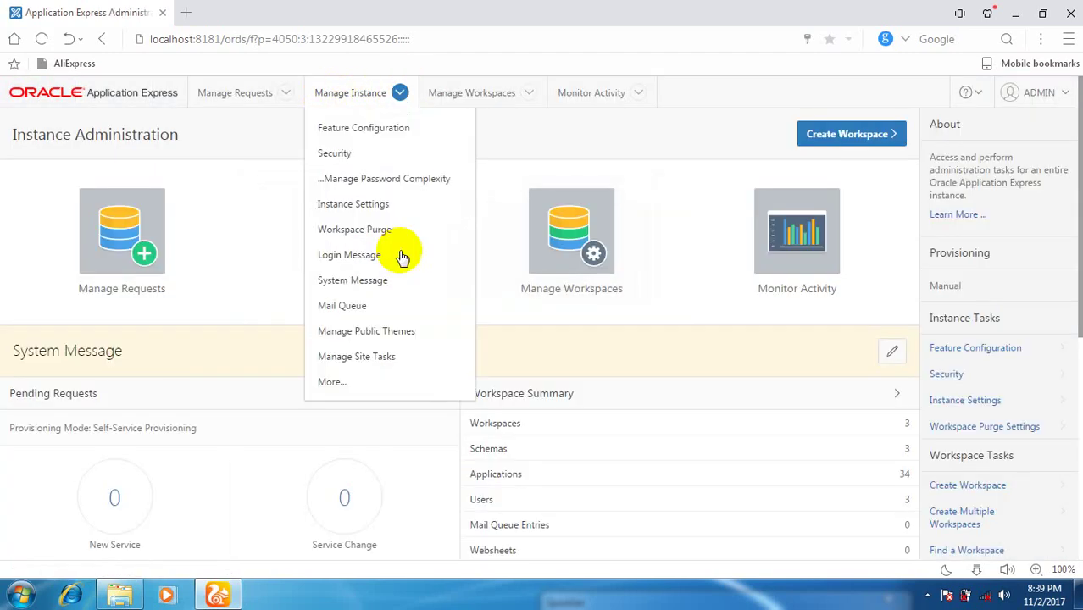
{"action": "left_click", "coordinate": [394, 210]}
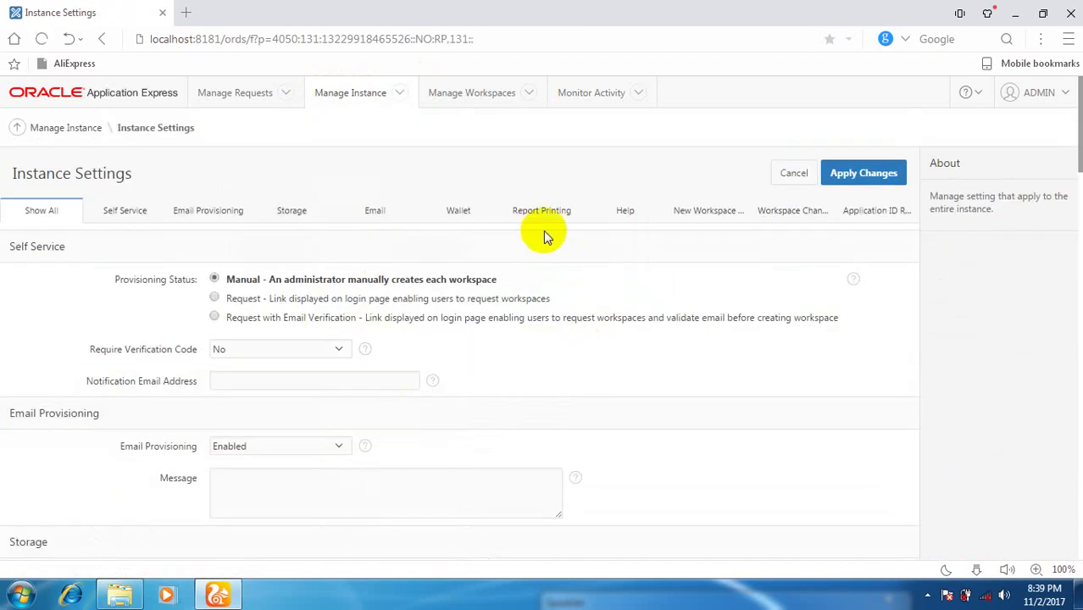
{"action": "left_click", "coordinate": [545, 222]}
{"action": "left_click", "coordinate": [288, 280]}
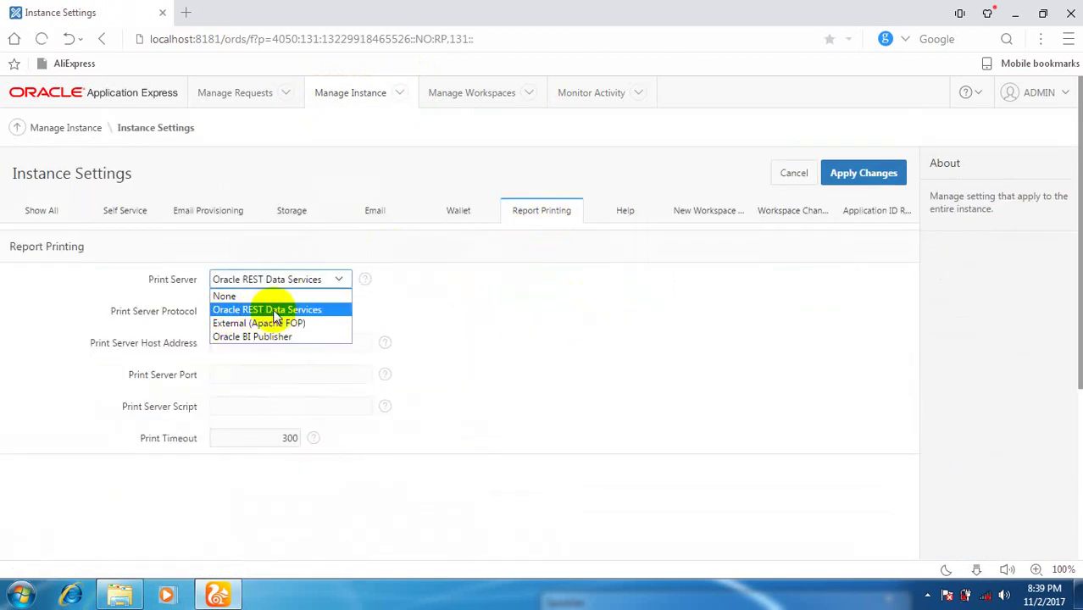
{"action": "left_click", "coordinate": [270, 310]}
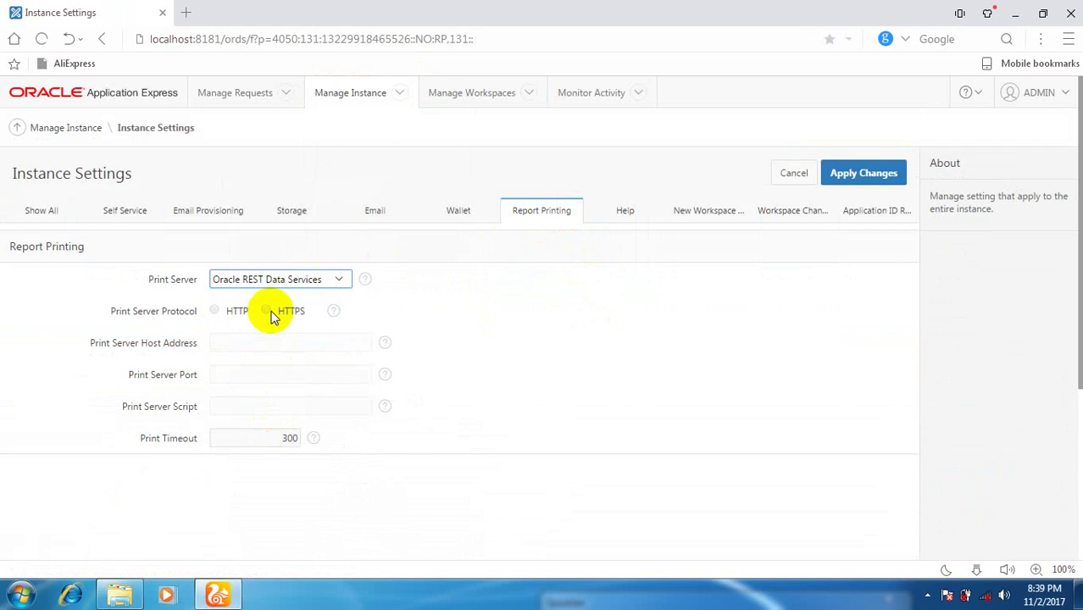
{"action": "left_click", "coordinate": [866, 173]}
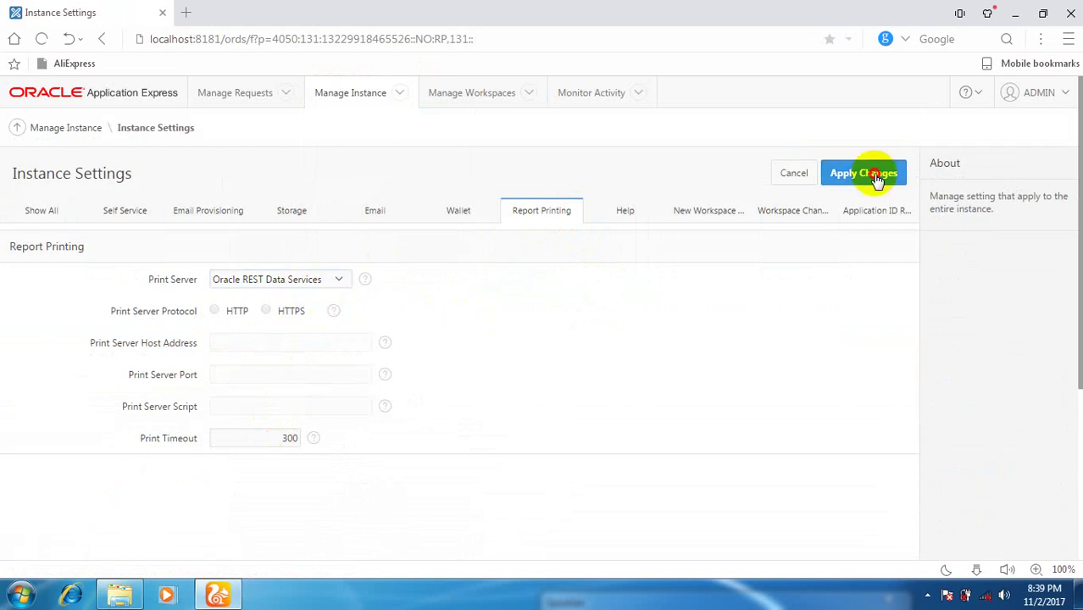
Sign out of the ADMIN session and return to the sign-in page.
{"action": "left_click", "coordinate": [1051, 92]}
{"action": "left_click", "coordinate": [1045, 265]}
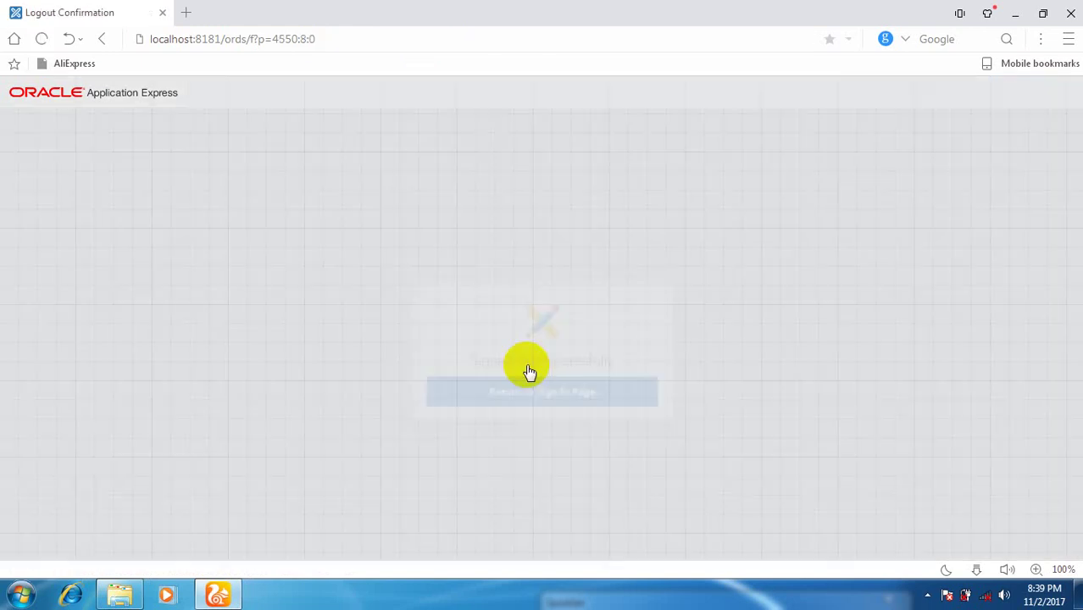
{"action": "left_click", "coordinate": [484, 368]}
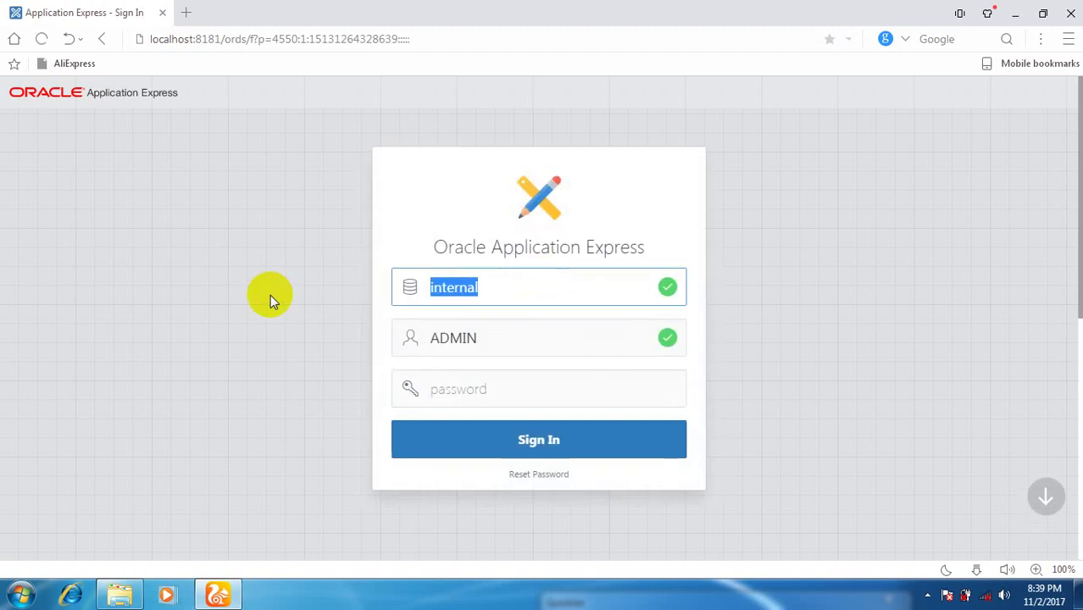
Sign in to the soft workspace with its credentials.
{"action": "type", "text": "soft"}
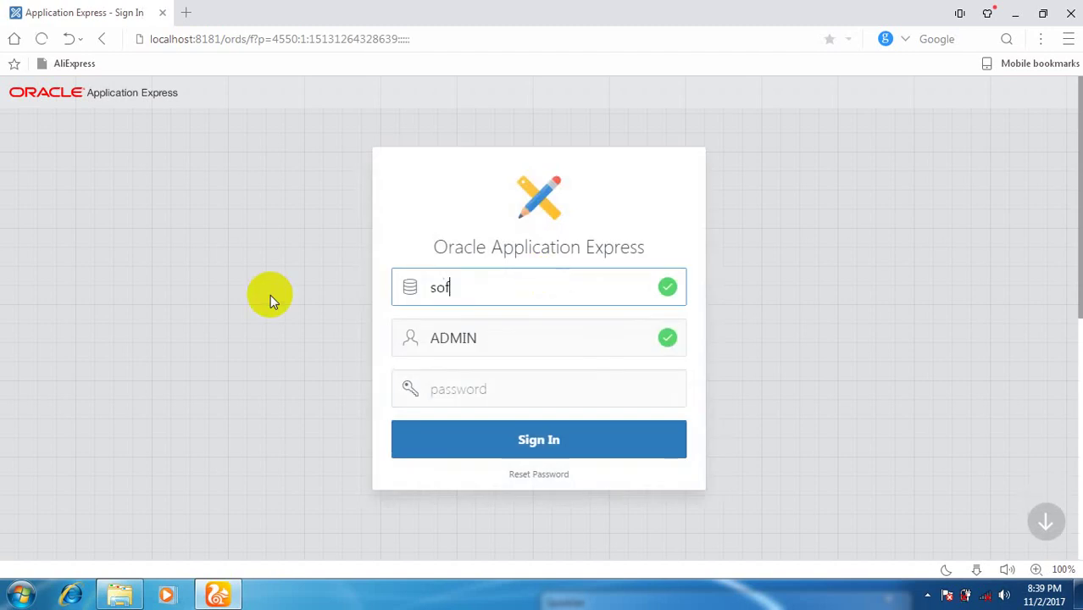
{"action": "key", "text": "Tab"}
{"action": "key", "text": "Tab"}
{"action": "type", "text": "s"}
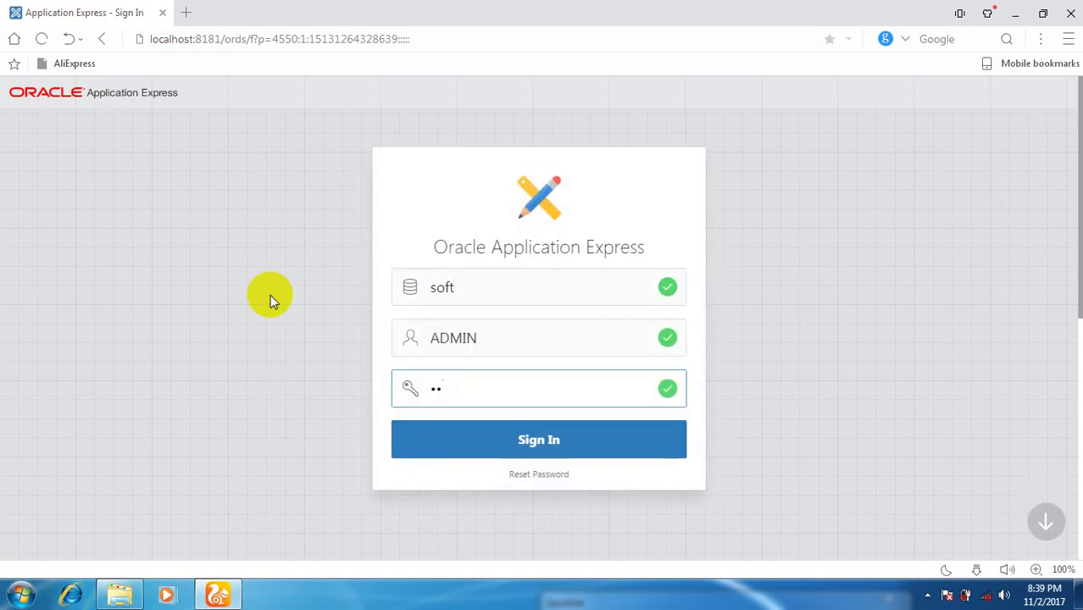
{"action": "key", "text": "Return"}
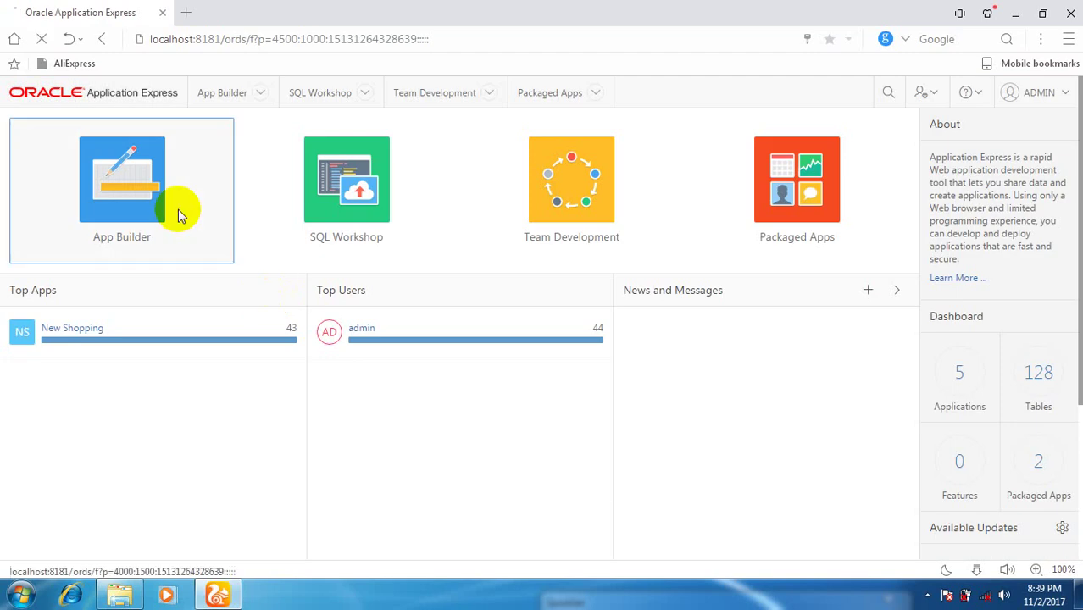
Run the New Shopping application from App Builder and enter its login password.
{"action": "left_click", "coordinate": [175, 212]}
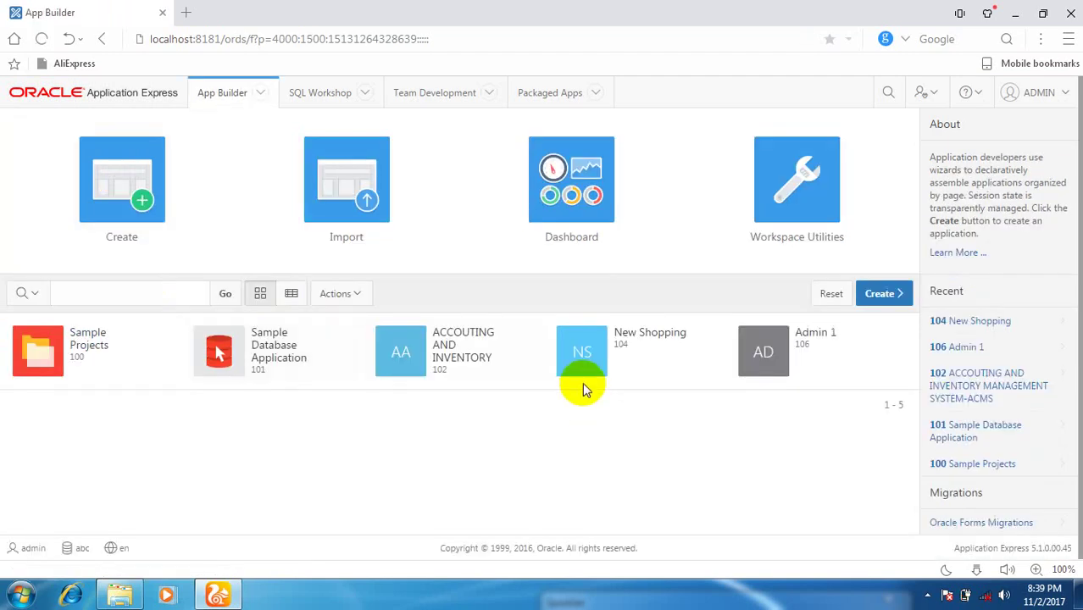
{"action": "left_click", "coordinate": [692, 371]}
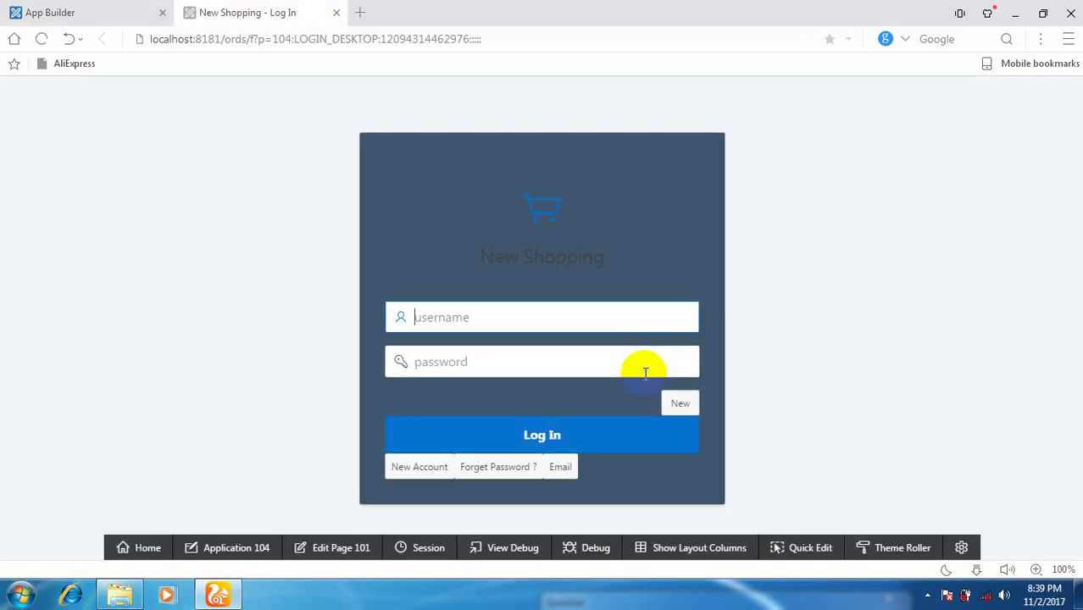
{"action": "left_click", "coordinate": [645, 373]}
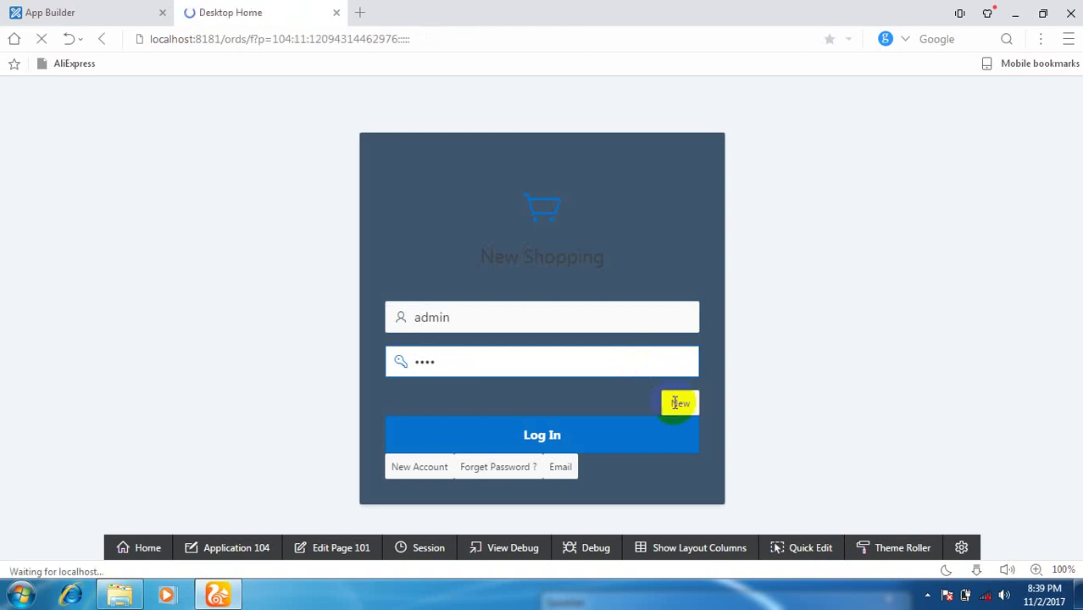
{"action": "scroll", "coordinate": [235, 360], "scroll_direction": "down", "scroll_amount": 3}
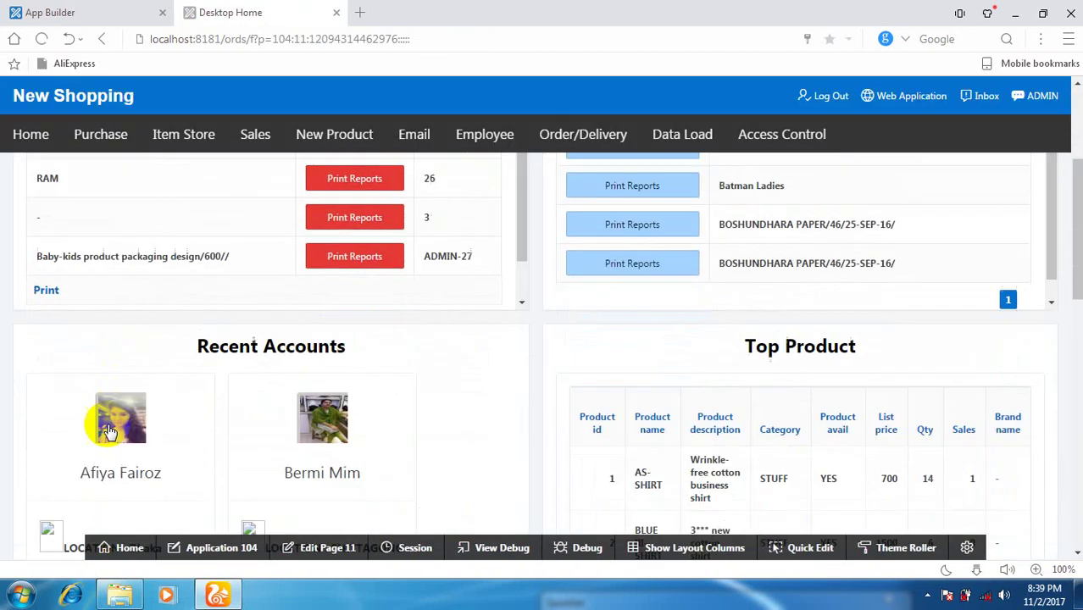
{"action": "scroll", "coordinate": [108, 432], "scroll_direction": "up", "scroll_amount": 3}
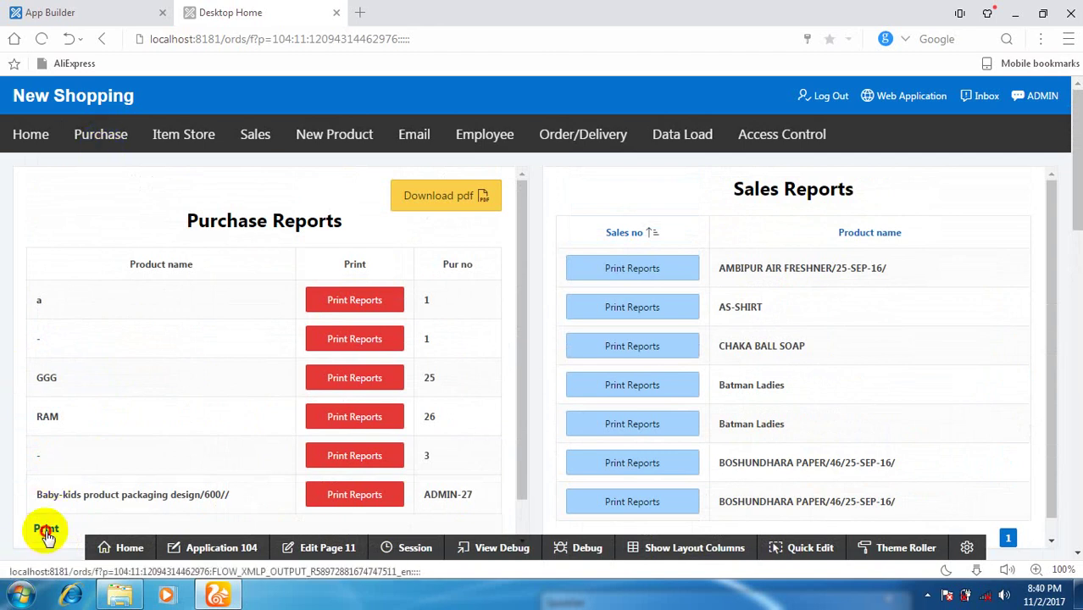
Print Purchase Reports, save PDF (7).pdf to the desktop, and view it in Downloads.
{"action": "left_click", "coordinate": [46, 531]}
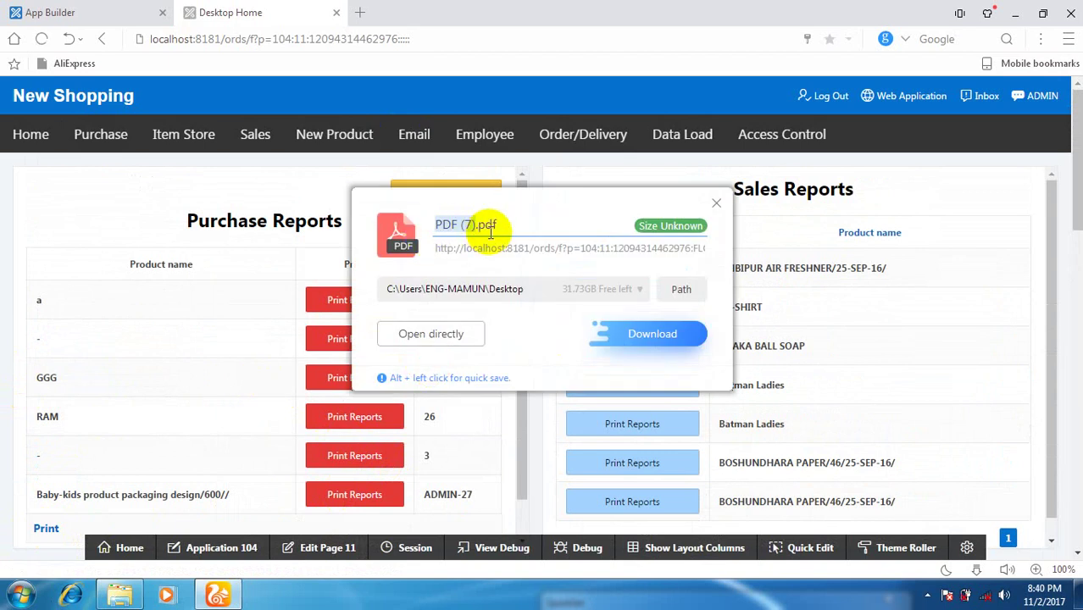
{"action": "left_click", "coordinate": [657, 332]}
{"action": "left_click", "coordinate": [975, 568]}
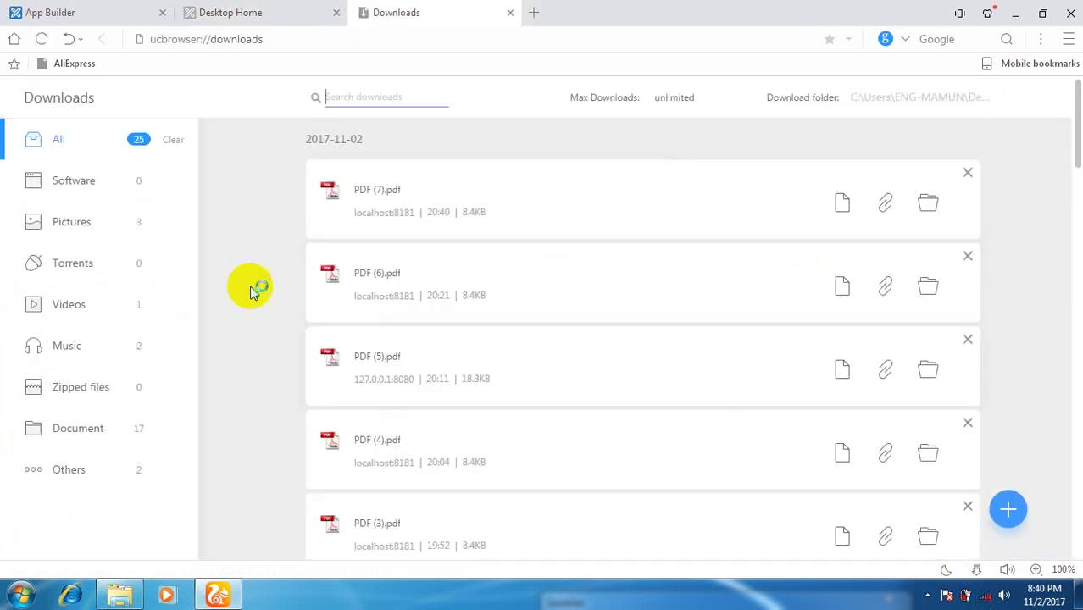
Open PDF (7).pdf from Downloads and scroll through both report pages.
{"action": "left_click", "coordinate": [842, 204]}
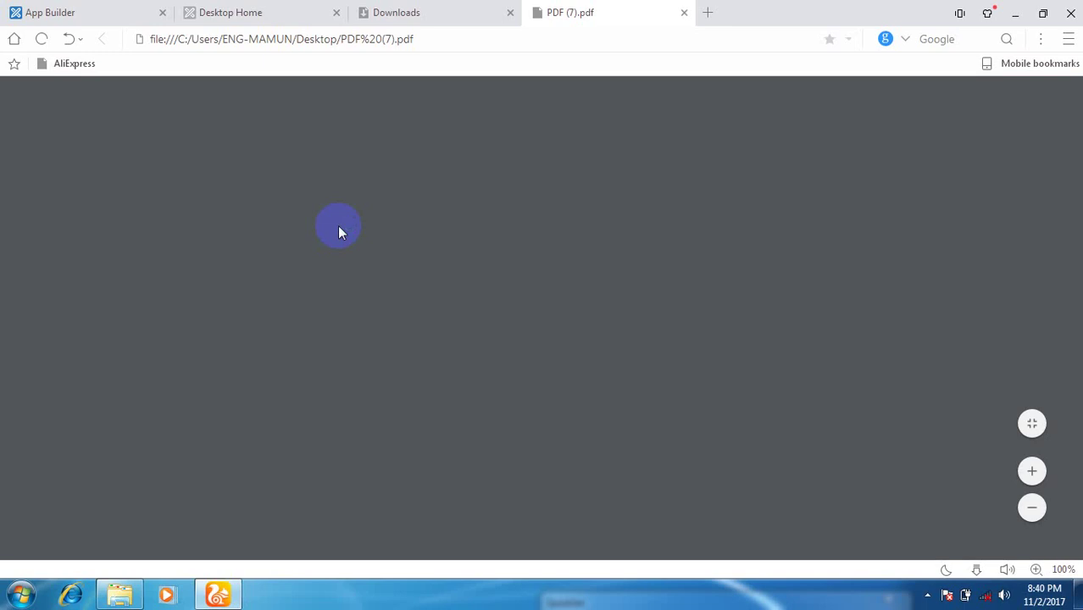
{"action": "scroll", "coordinate": [345, 253], "scroll_direction": "down", "scroll_amount": 15}
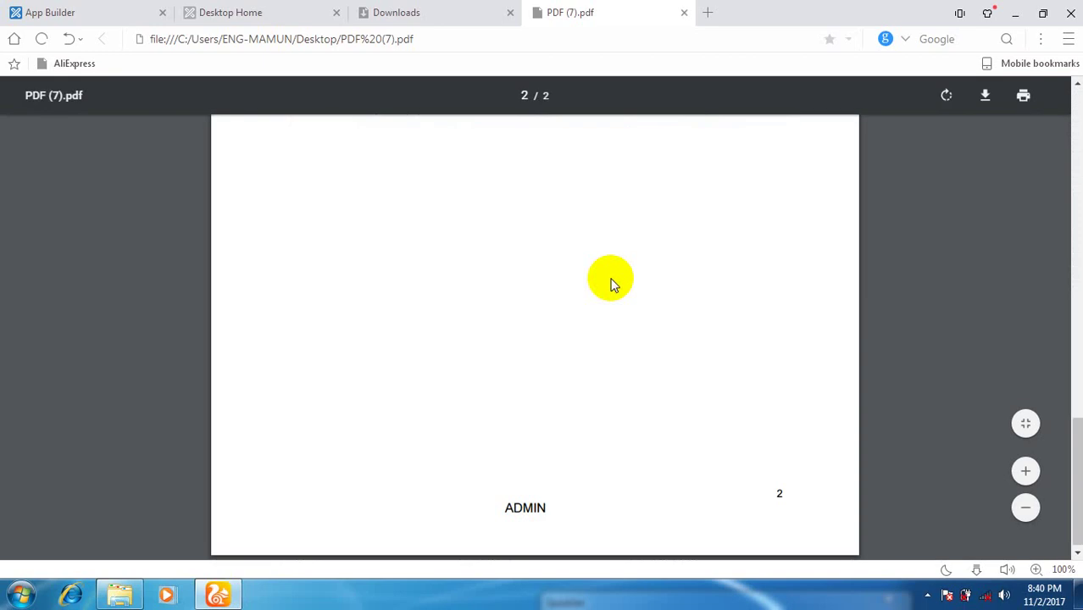
{"action": "scroll", "coordinate": [609, 282], "scroll_direction": "up", "scroll_amount": 15}
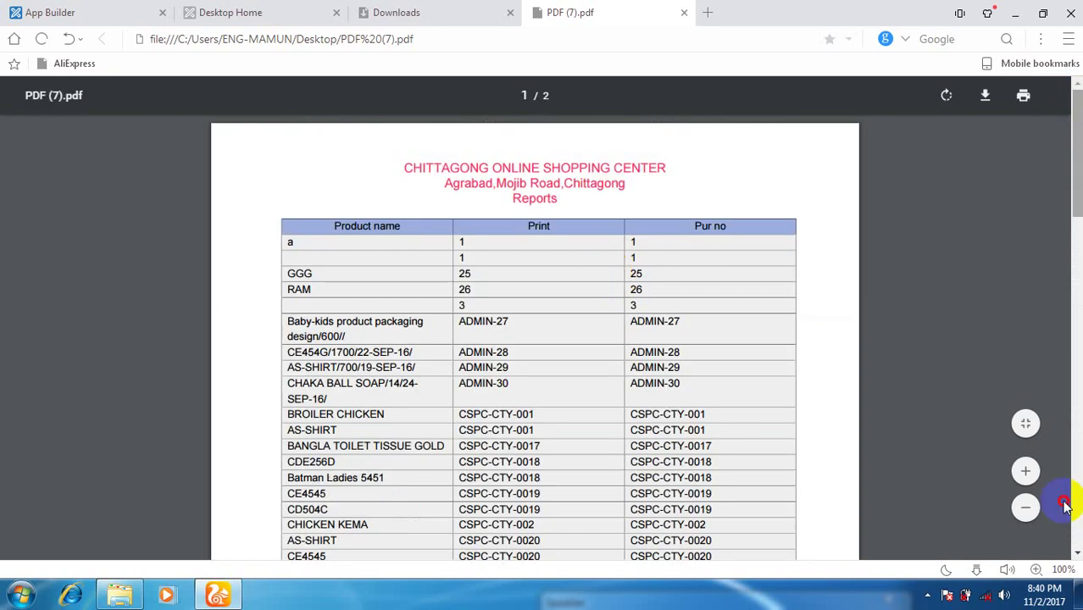
{"action": "left_click", "coordinate": [1076, 497]}
{"action": "left_click_drag", "start_coordinate": [1077, 424], "coordinate": [1076, 52]}
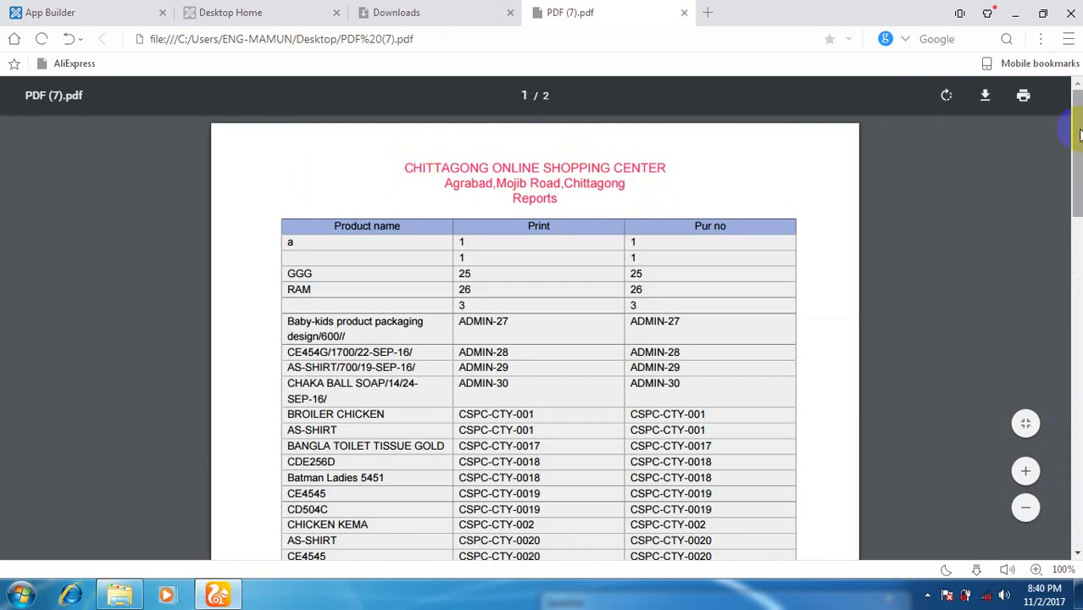
{"action": "left_click_drag", "start_coordinate": [1078, 134], "coordinate": [1077, 81]}
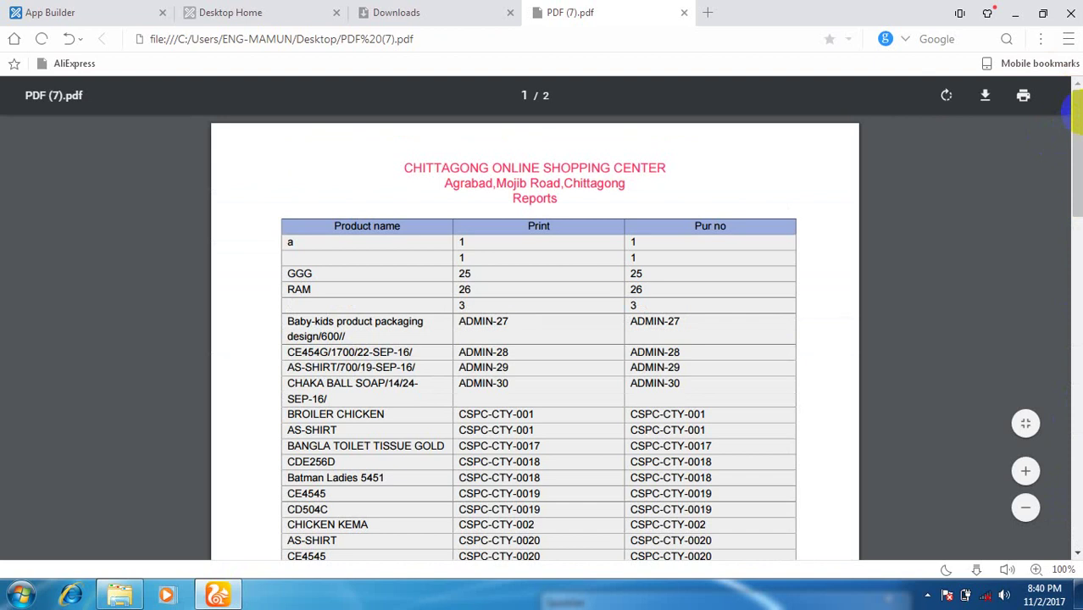
{"action": "mouse_move", "coordinate": [1077, 156]}
{"action": "left_mouse_down"}
{"action": "mouse_move", "coordinate": [1078, 167]}
{"action": "mouse_move", "coordinate": [1078, 158]}
{"action": "left_mouse_up"}
{"action": "mouse_move", "coordinate": [1076, 161]}
{"action": "left_mouse_down"}
{"action": "mouse_move", "coordinate": [1077, 476]}
{"action": "mouse_move", "coordinate": [1077, 158]}
{"action": "left_mouse_up"}
Select the CHITTAGONG ONLINE SHOPPING CENTER header lines, then clear the selection.
{"action": "left_click", "coordinate": [398, 167]}
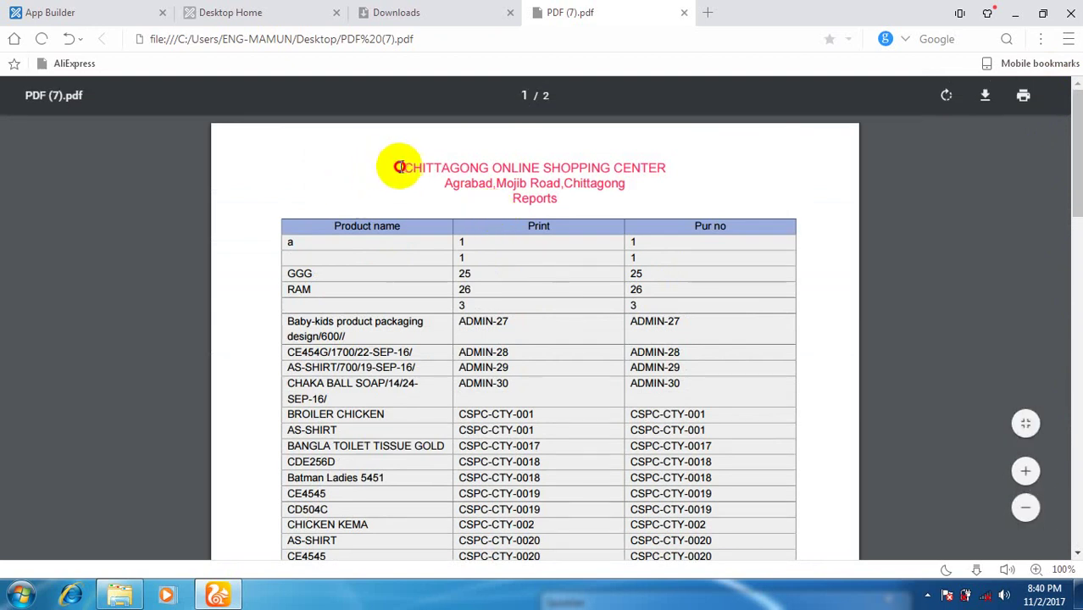
{"action": "left_click_drag", "start_coordinate": [400, 167], "coordinate": [544, 188]}
{"action": "left_click", "coordinate": [614, 204]}
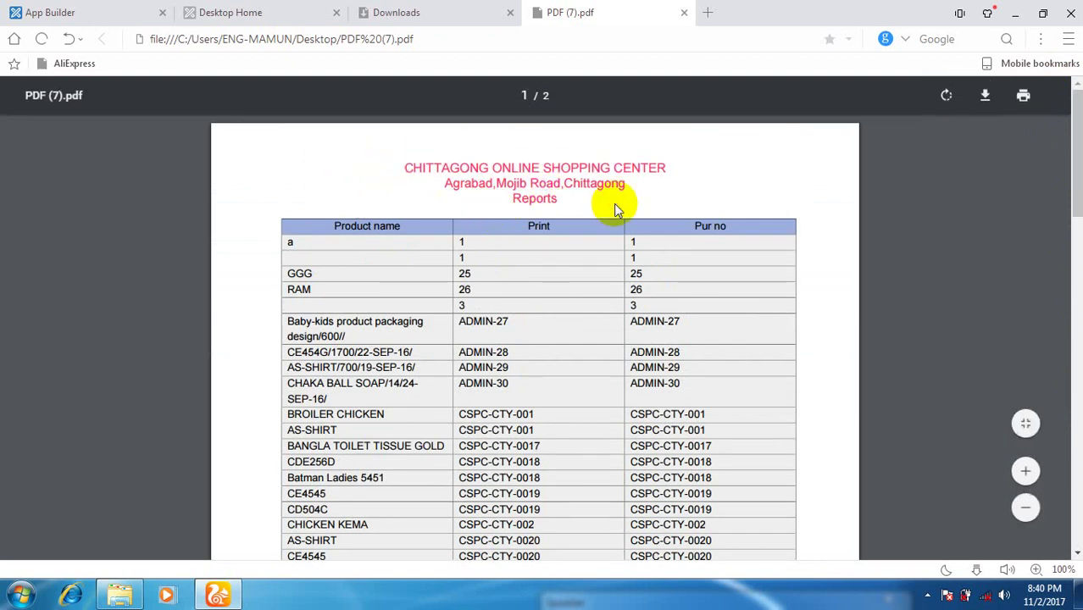
{"action": "scroll", "coordinate": [1075, 139], "scroll_direction": "down", "scroll_amount": 10}
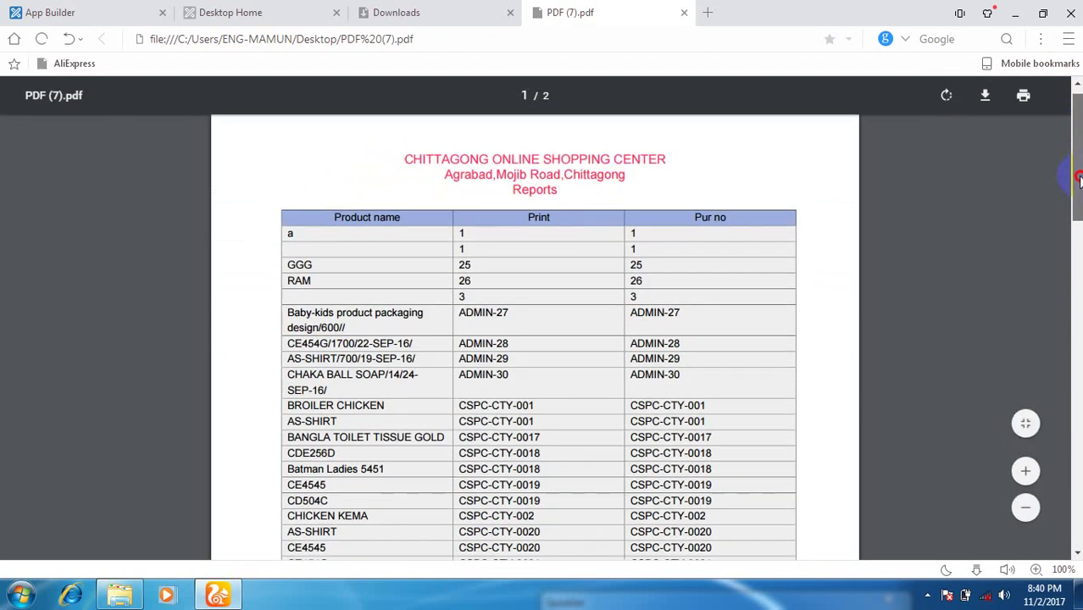
{"action": "scroll", "coordinate": [1075, 139], "scroll_direction": "up", "scroll_amount": 10}
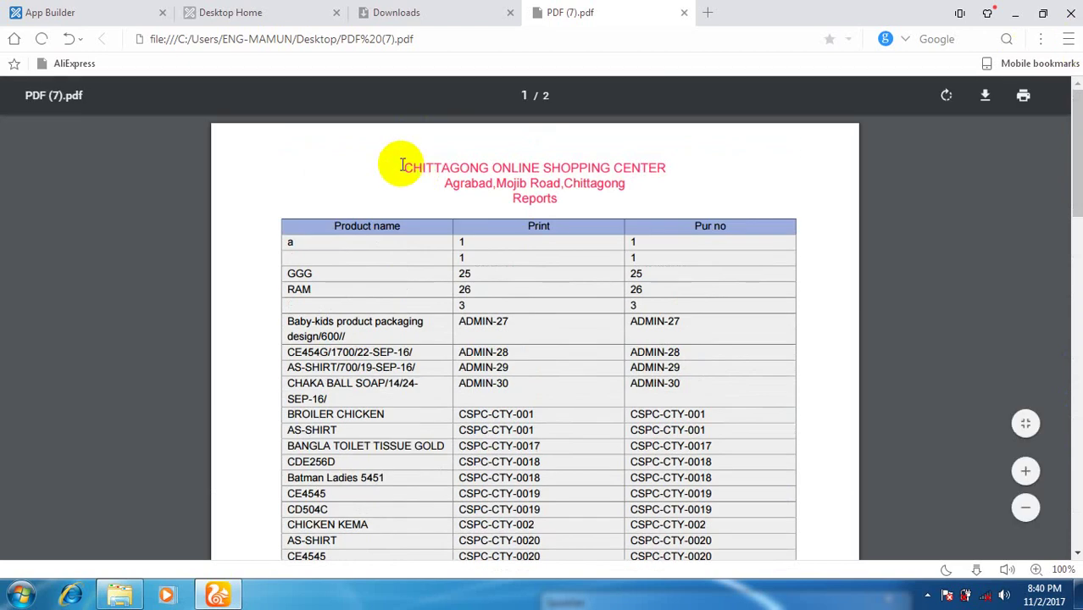
{"action": "left_click_drag", "start_coordinate": [402, 165], "coordinate": [564, 196]}
{"action": "left_click", "coordinate": [938, 511]}
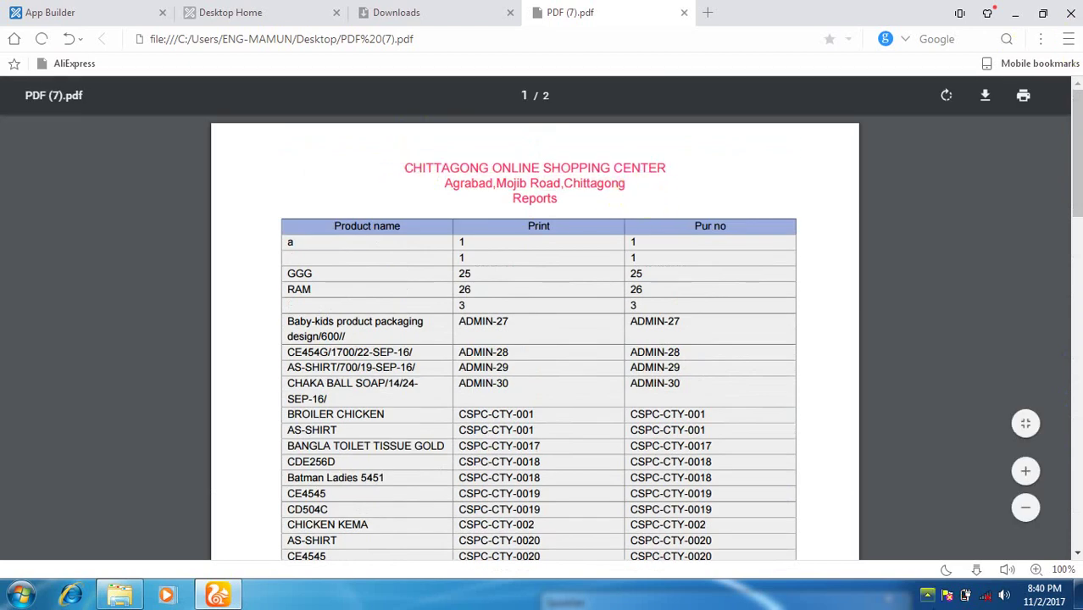